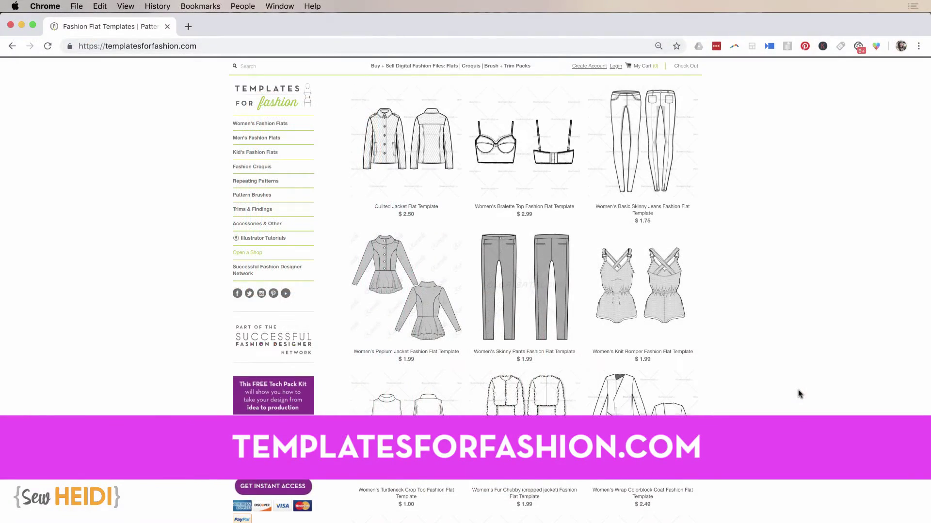
# Browse the women's fashion flat templates offered on templatesforfashion.com
pyautogui.scroll(-5, 798, 390)
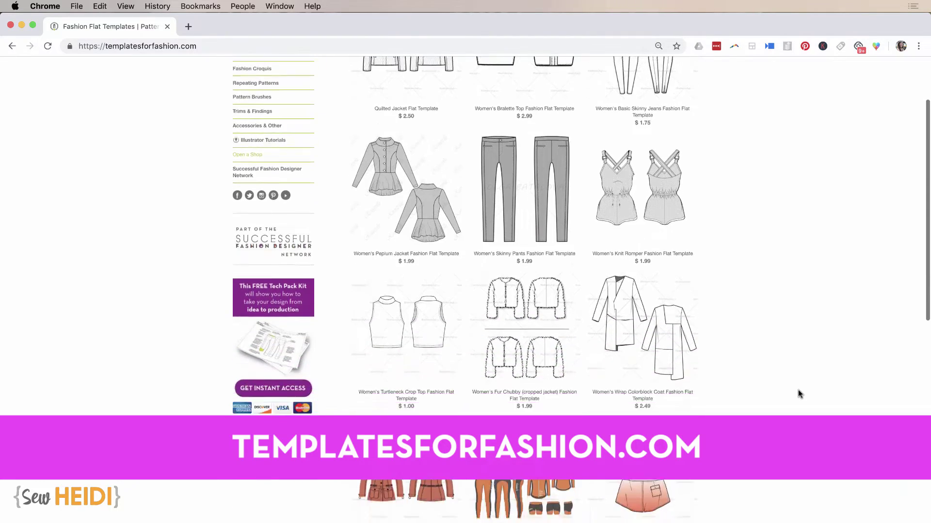
pyautogui.scroll(-9, 798, 390)
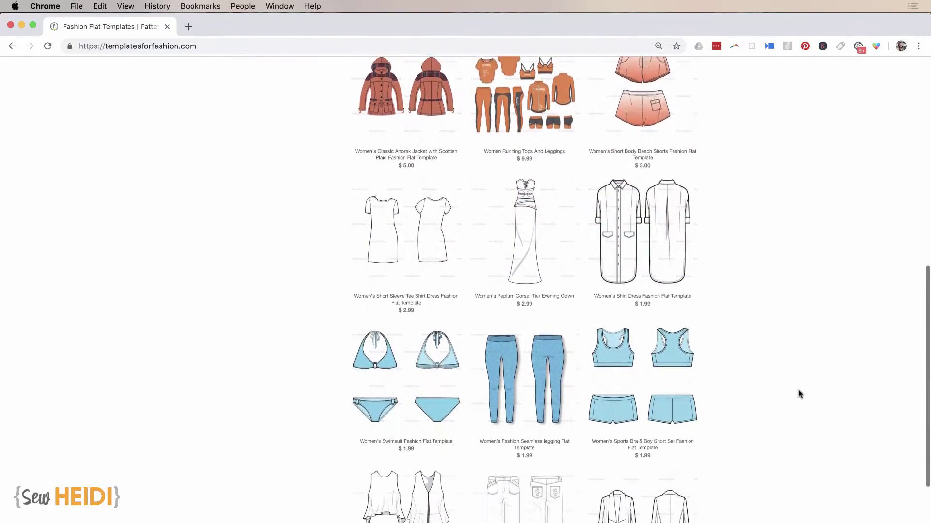
pyautogui.scroll(-4, 797, 394)
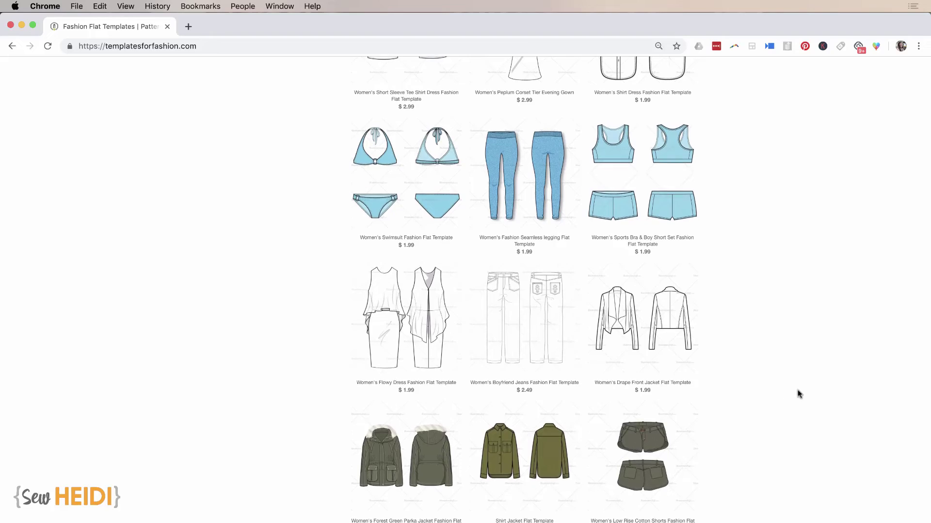
pyautogui.click(652, 349)
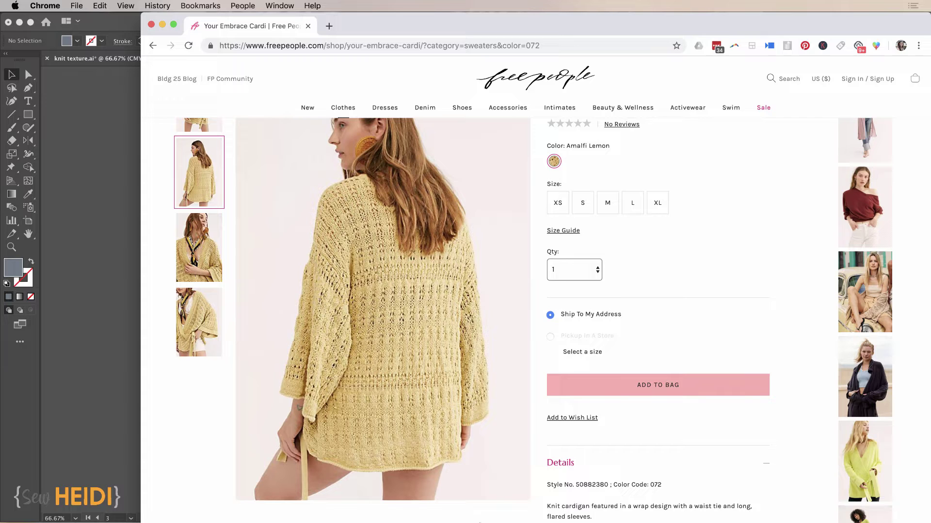
# Capture a tall rectangle of the cardigan's magnified knit texture, about 198 × 450 pixels, to the clipboard
pyautogui.moveTo(434, 349)
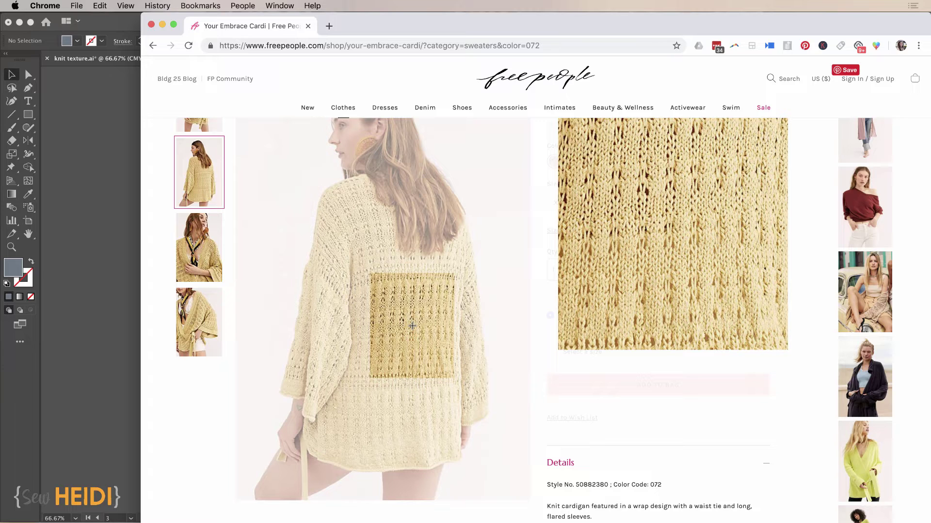
pyautogui.press('cmd+shift+4')
pyautogui.moveTo(658, 212); pyautogui.dragTo(733, 327)
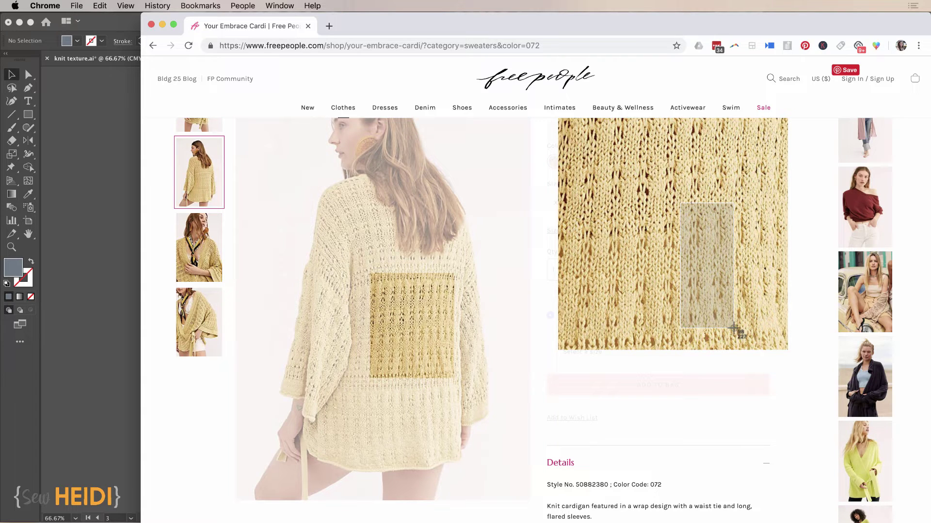
pyautogui.moveTo(733, 328); pyautogui.dragTo(734, 328)
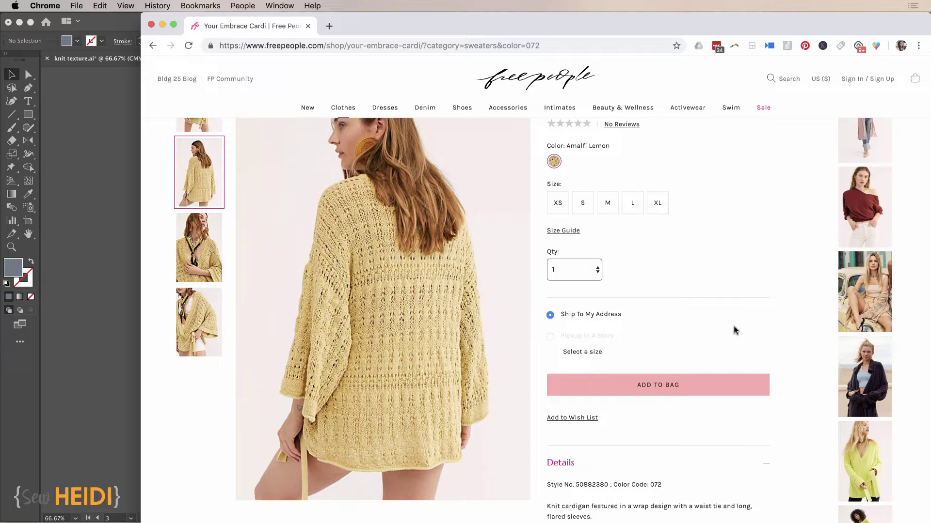
# Switch to Photoshop and paste the captured knit into a new 198 × 450 pixel RGB document at 144 pixels/inch
pyautogui.press('super+Tab')
pyautogui.press('super+Tab')
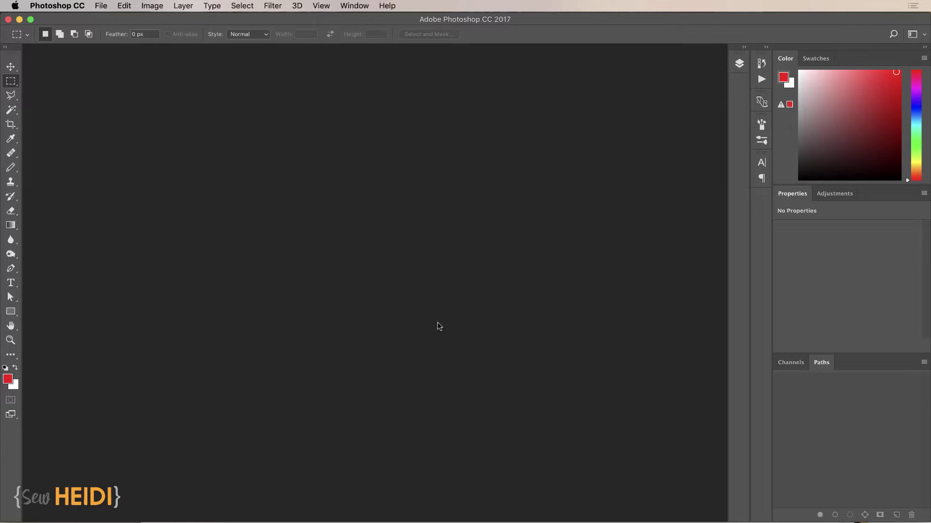
pyautogui.press('super+n')
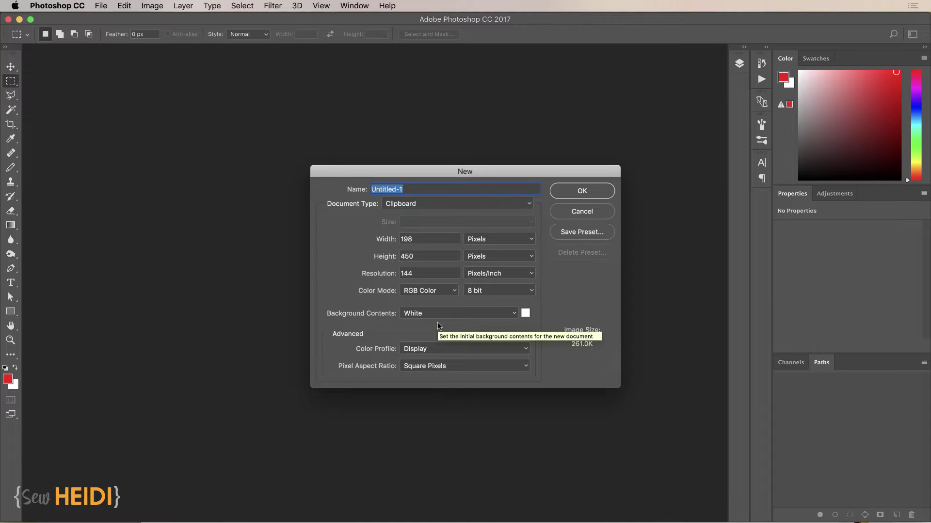
pyautogui.click(578, 193)
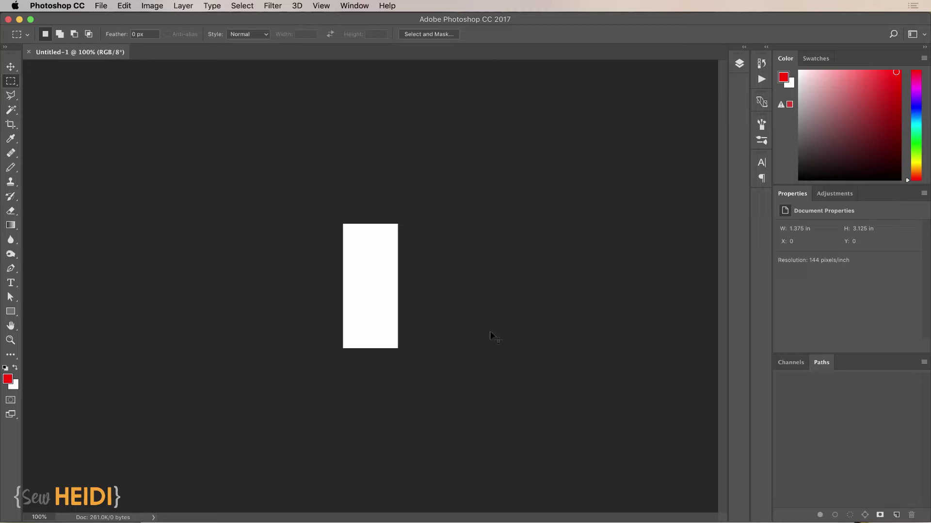
pyautogui.press('super+v')
pyautogui.press('super+plus')
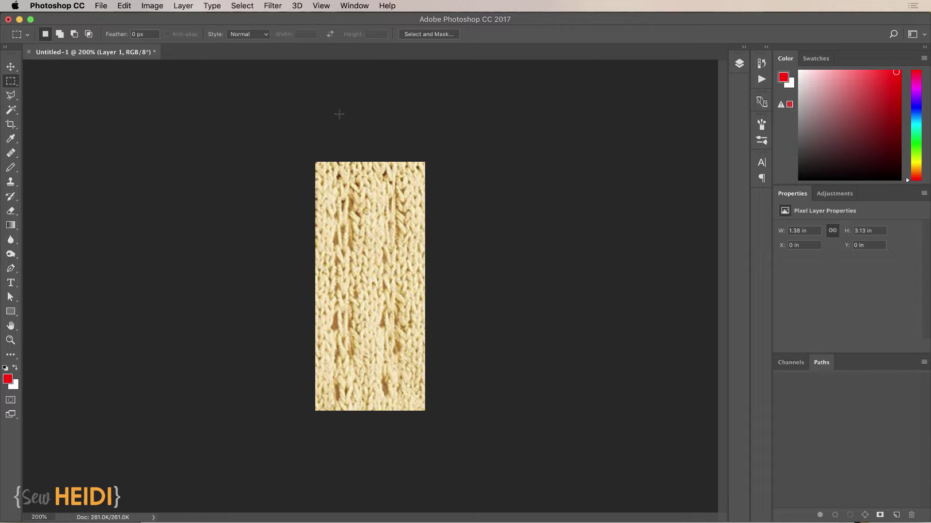
# Convert the knit layer to grayscale tones with a Black & White adjustment using the Default preset
pyautogui.click(153, 6)
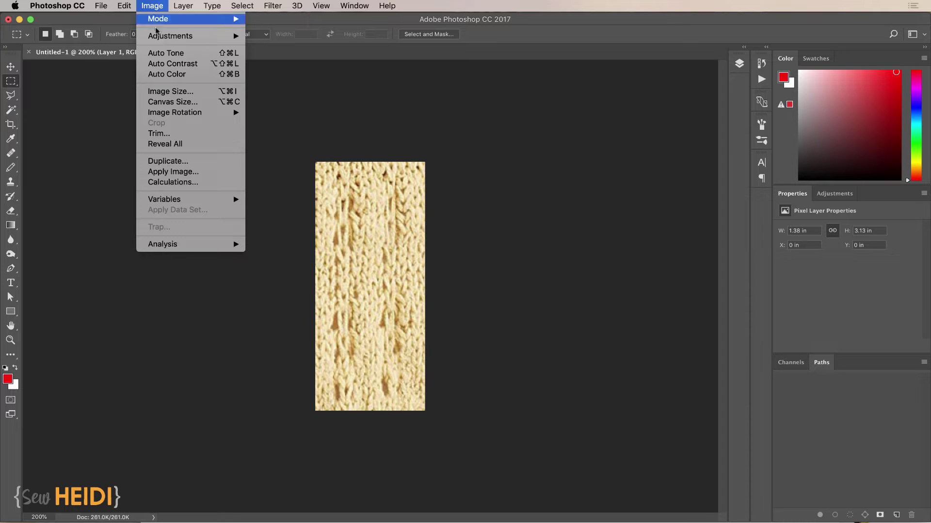
pyautogui.moveTo(160, 41)
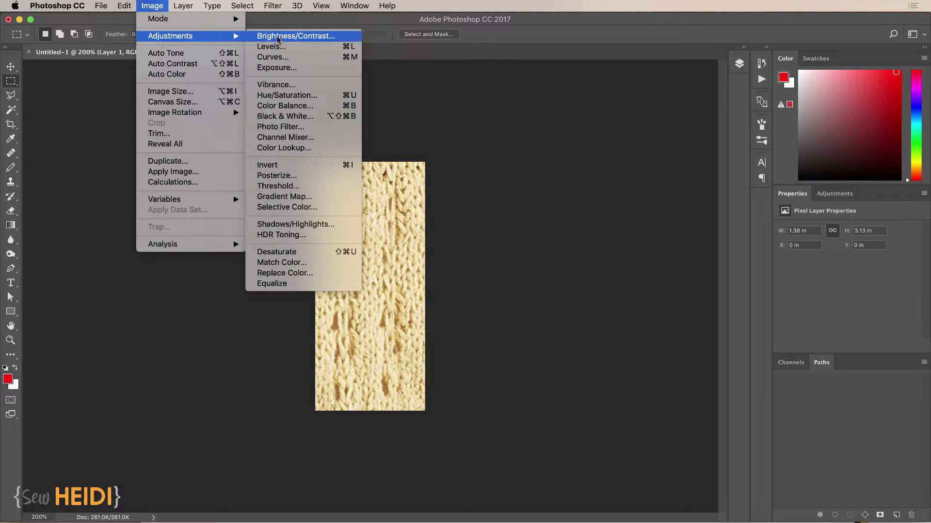
pyautogui.click(298, 120)
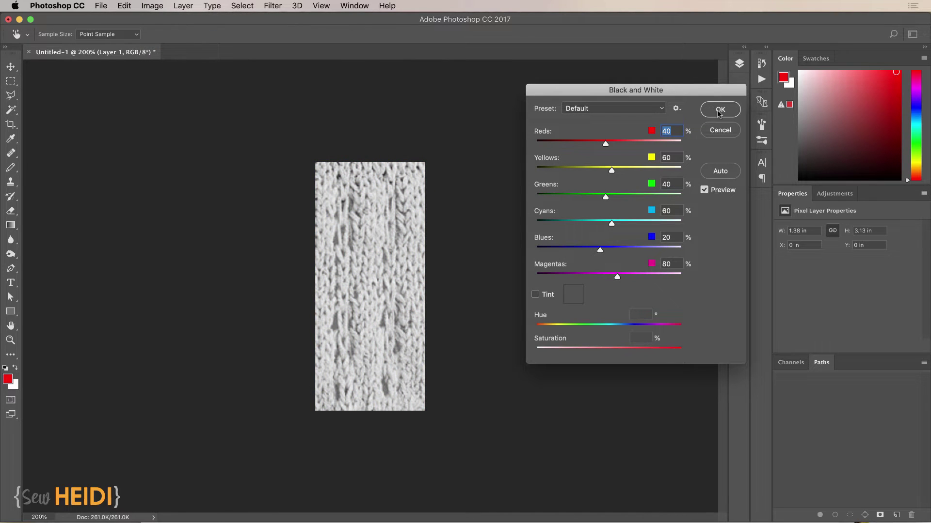
pyautogui.click(719, 110)
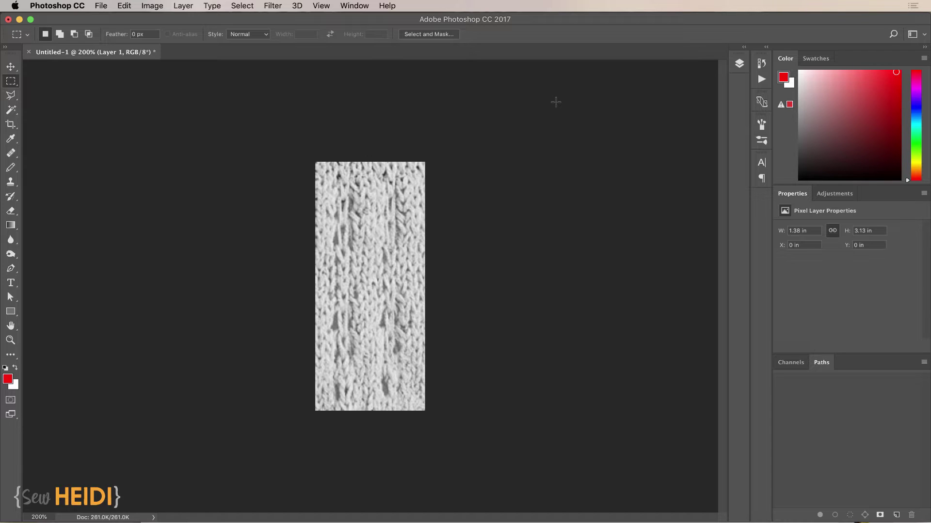
# Apply the Offset filter to the knit layer with 282 pixels right, 584 pixels down and Wrap Around
pyautogui.click(273, 6)
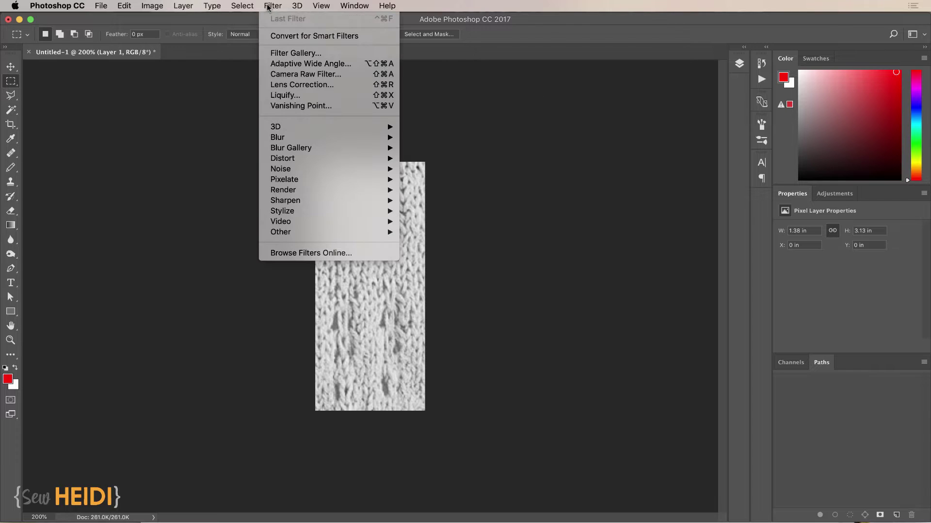
pyautogui.moveTo(311, 171)
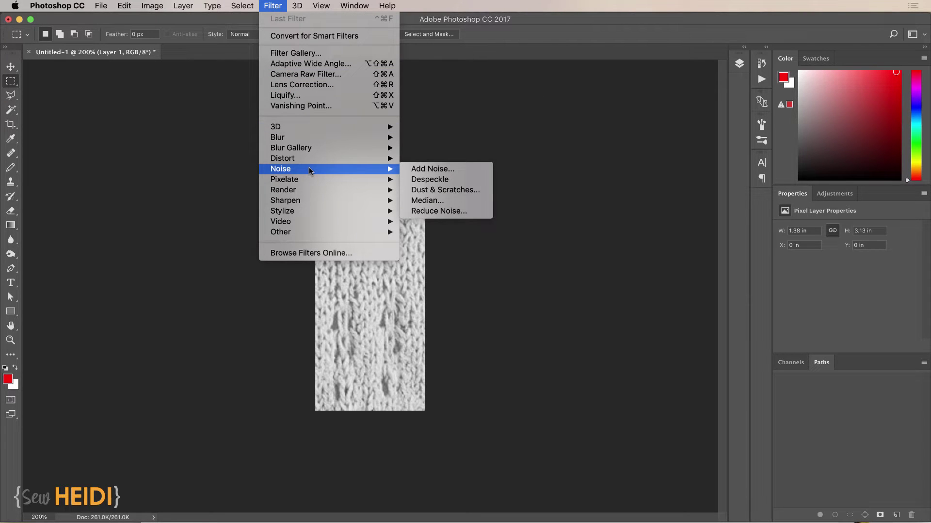
pyautogui.moveTo(297, 233)
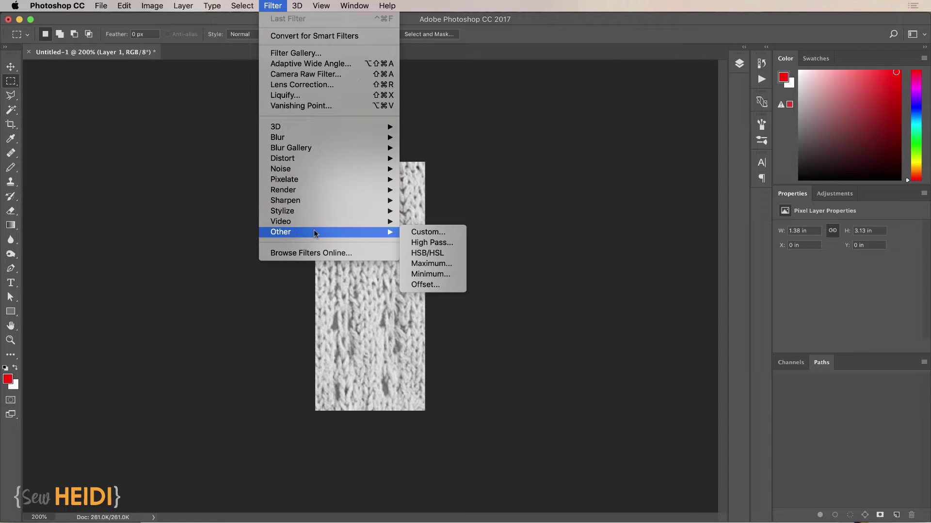
pyautogui.click(441, 290)
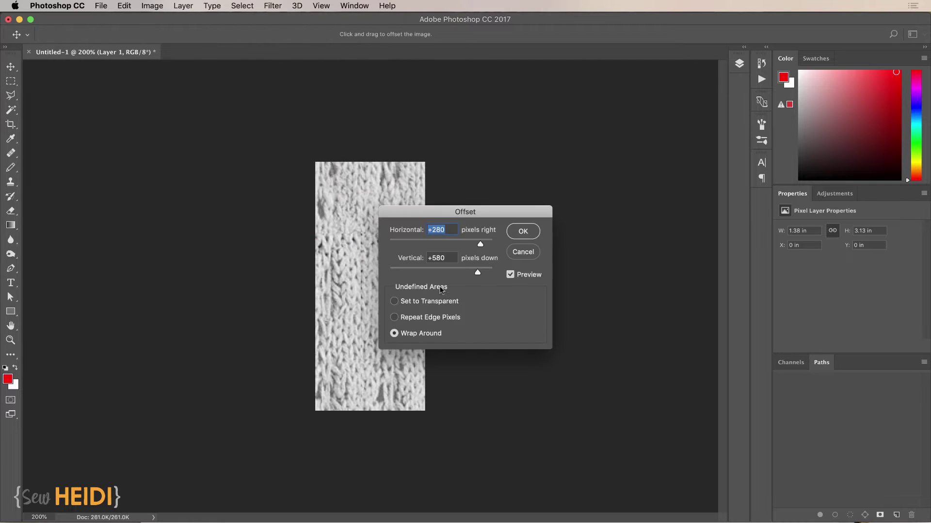
pyautogui.moveTo(456, 211); pyautogui.dragTo(519, 212)
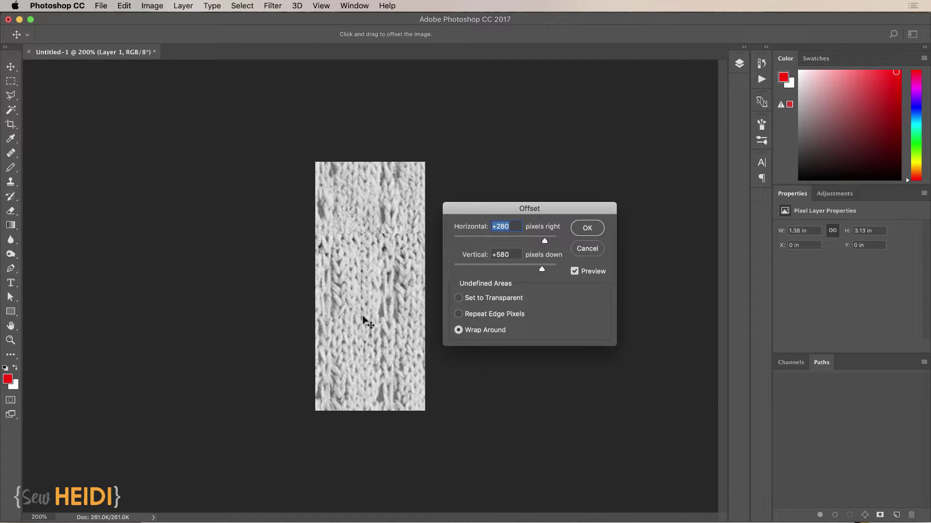
pyautogui.click(513, 226)
pyautogui.press('Up')
pyautogui.press('Up')
pyautogui.press('Up')
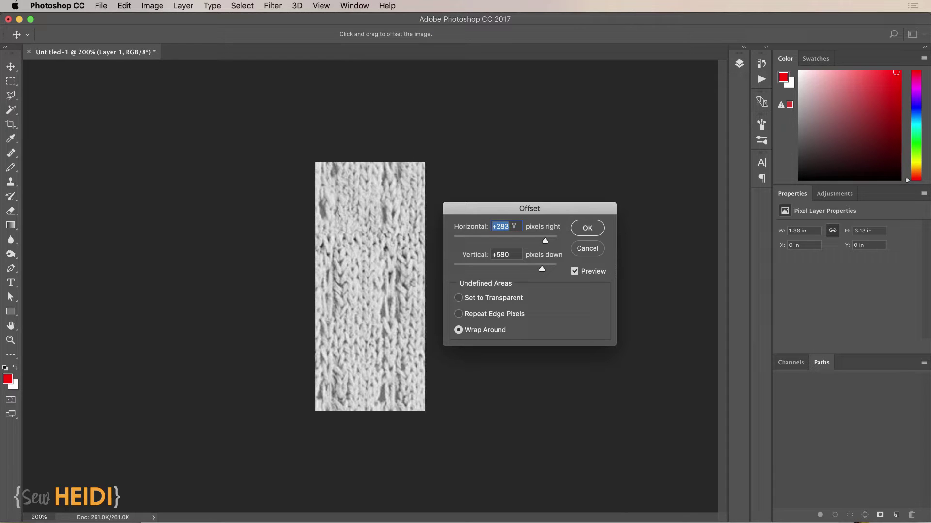
pyautogui.press('Down')
pyautogui.press('Down')
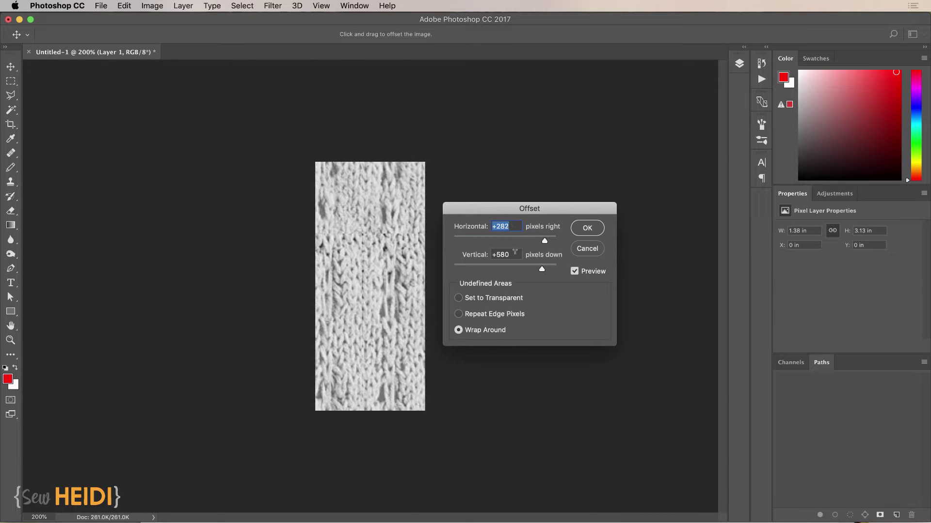
pyautogui.press('Tab')
pyautogui.press('Up')
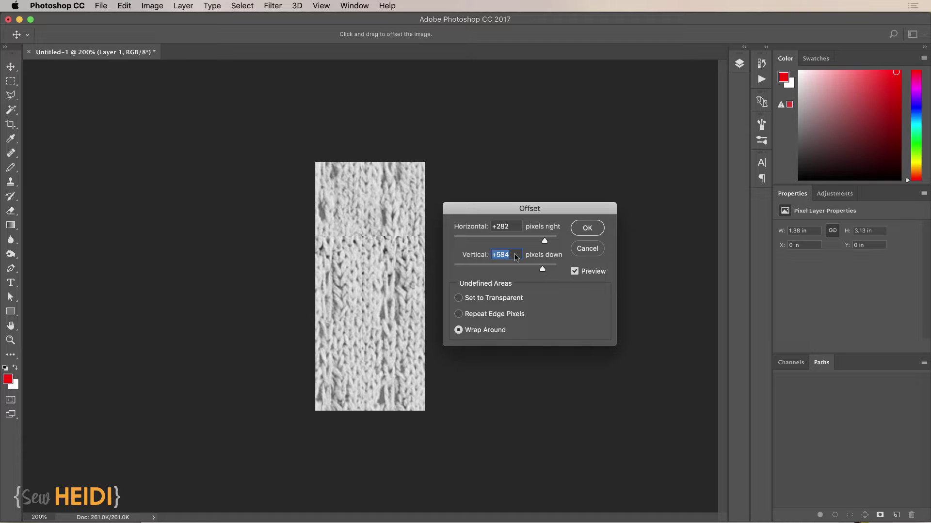
pyautogui.click(587, 228)
# Select a full-width rectangular band across the horizontal seam of the knit and feather the selection by 5 pixels
pyautogui.press('m')
pyautogui.press('super+equal')
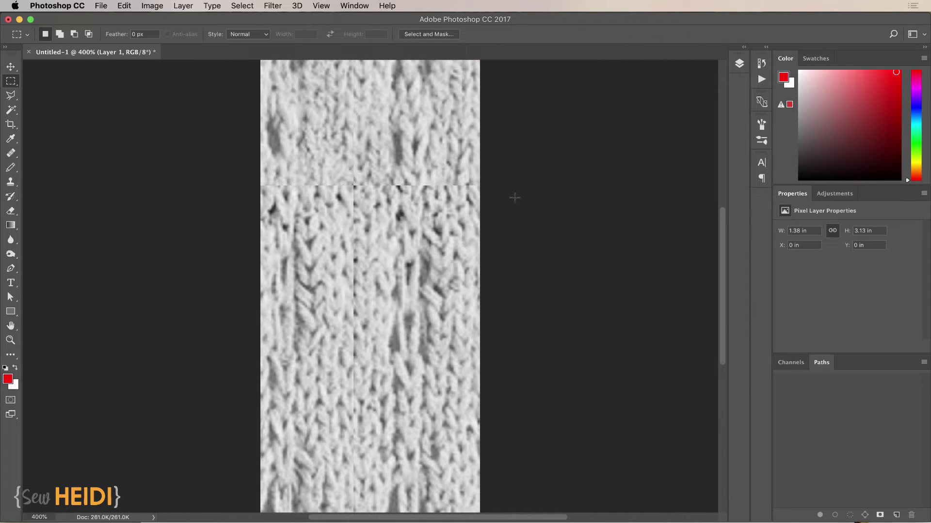
pyautogui.scroll(4, 515, 197)
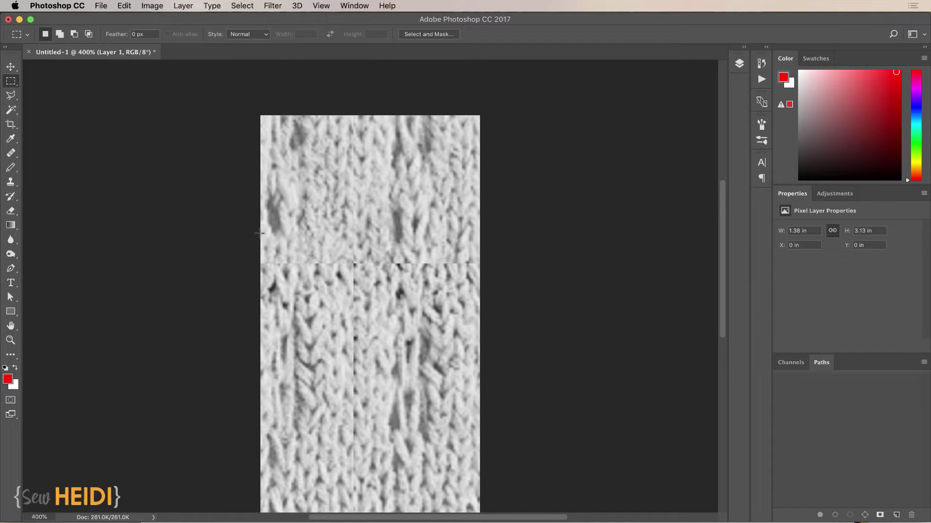
pyautogui.moveTo(260, 233); pyautogui.dragTo(501, 297)
pyautogui.click(242, 6)
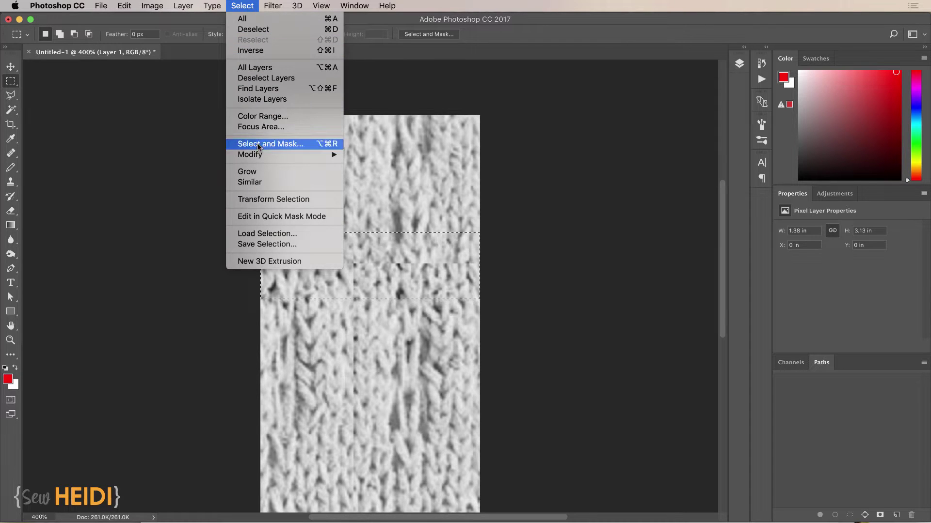
pyautogui.moveTo(258, 155)
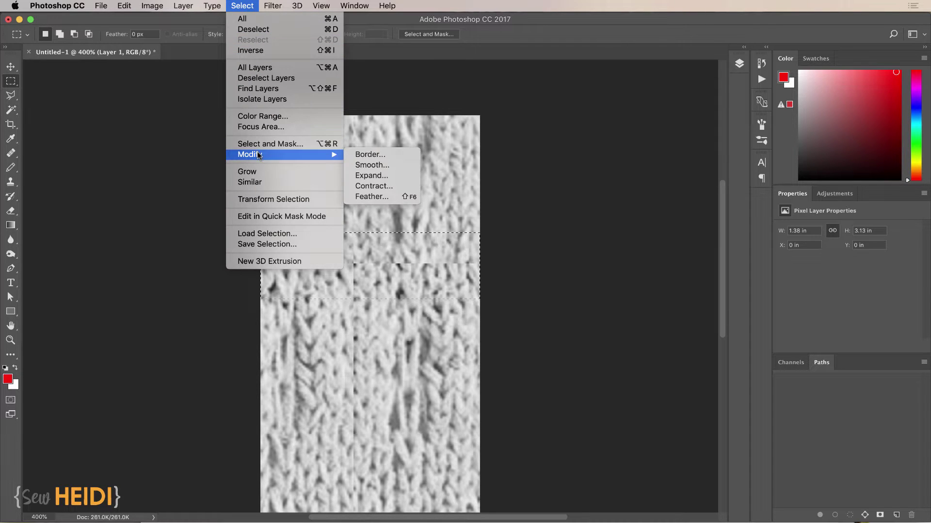
pyautogui.click(385, 198)
pyautogui.moveTo(352, 209); pyautogui.dragTo(355, 123)
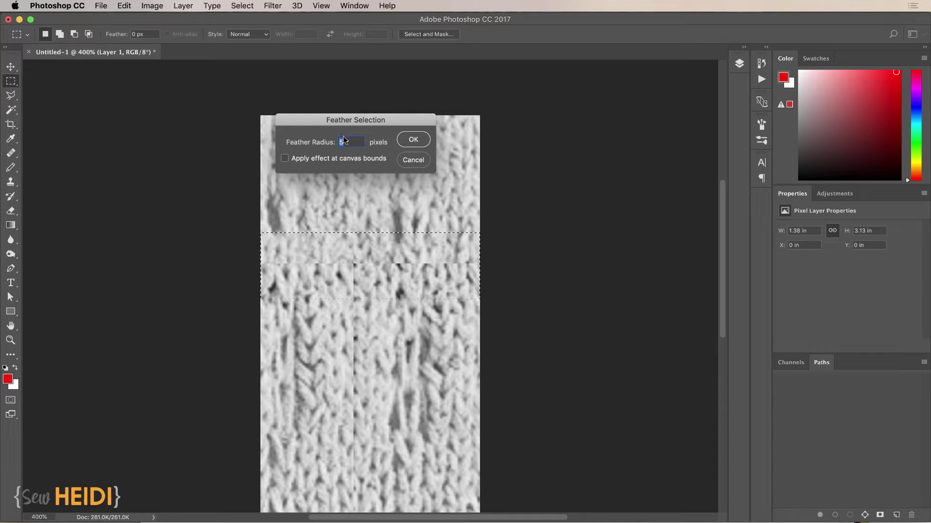
pyautogui.click(412, 140)
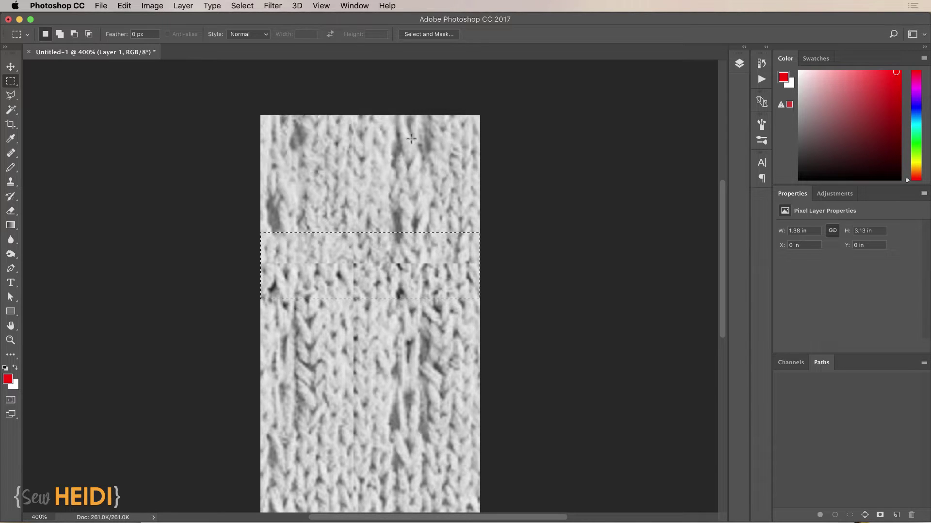
# Fill the band over the horizontal seam with Content-Aware, Color Adaptation on, Normal mode and 100% opacity
pyautogui.click(119, 6)
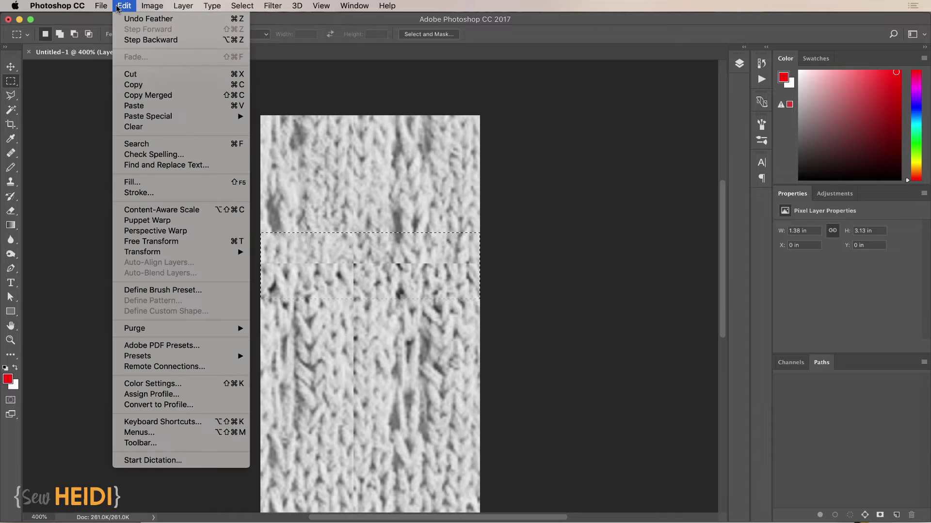
pyautogui.click(134, 183)
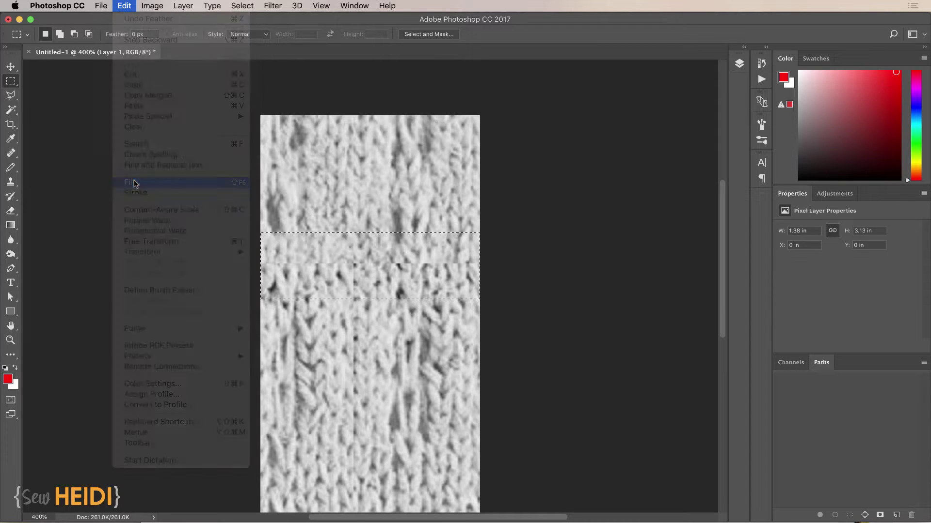
pyautogui.moveTo(528, 220); pyautogui.dragTo(587, 190)
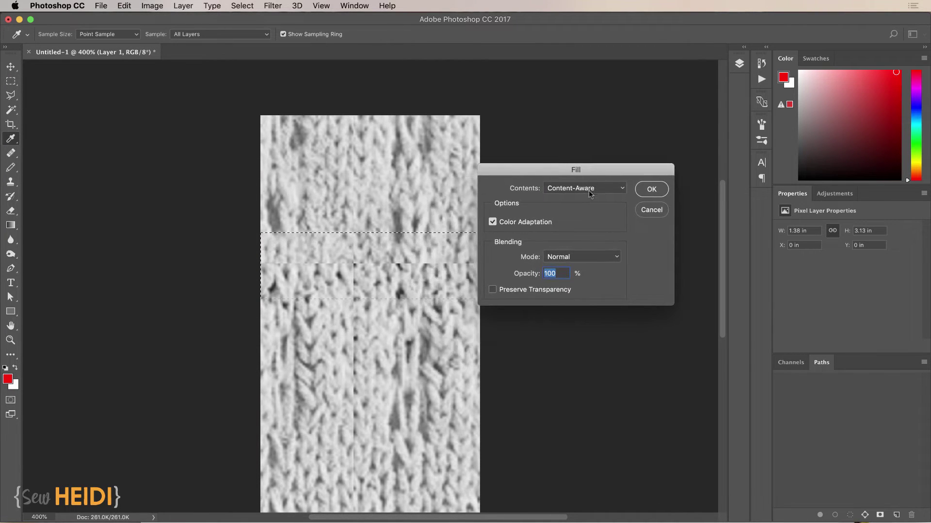
pyautogui.click(588, 189)
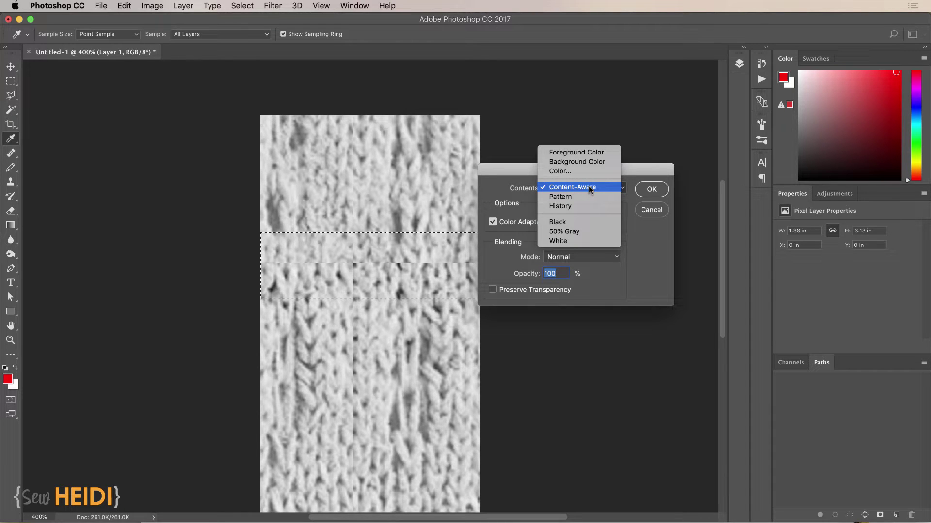
pyautogui.click(590, 189)
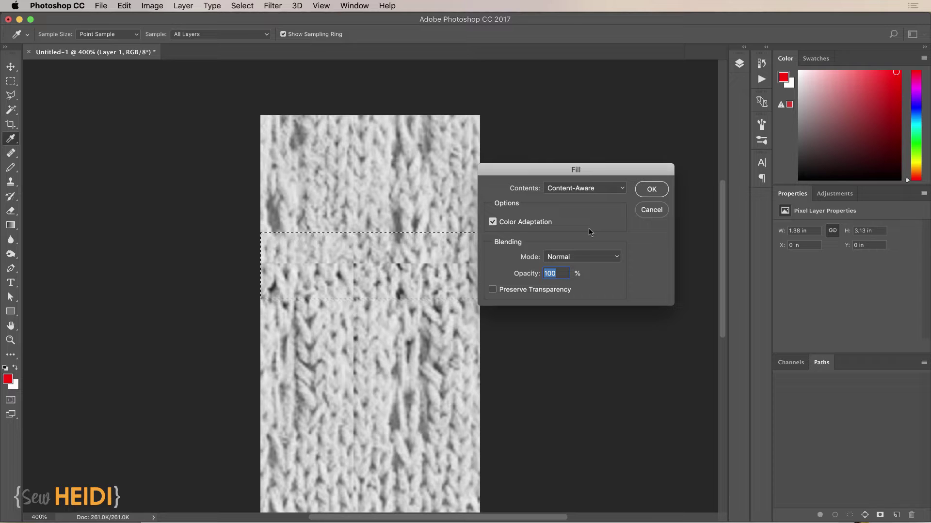
pyautogui.click(652, 190)
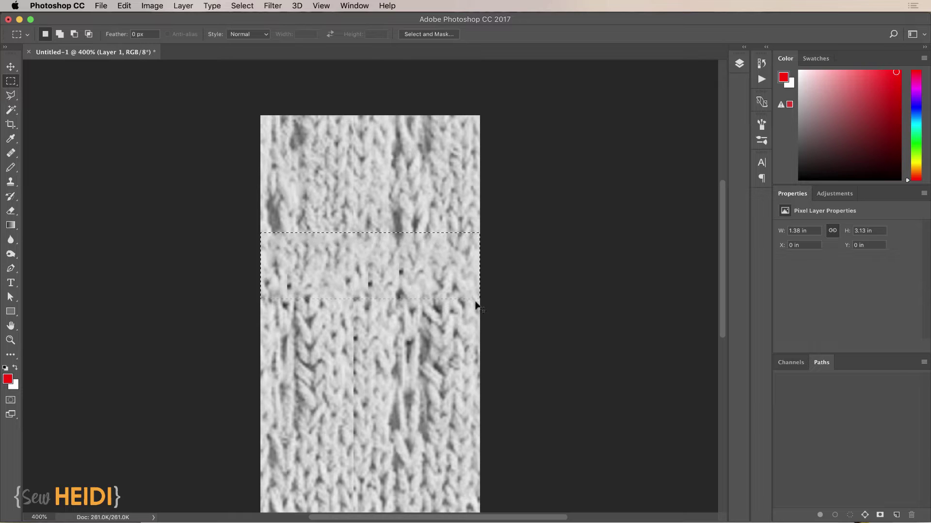
# Try to fill a full-height band across the vertical seam with Content-Aware, Color Adaptation on, Normal mode and 100% opacity
pyautogui.press('super+d')
pyautogui.press('super+minus')
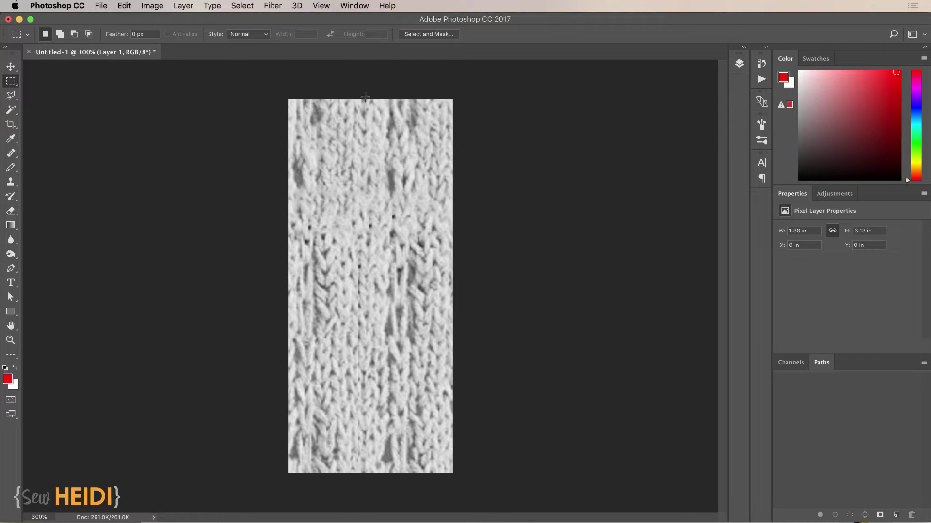
pyautogui.moveTo(338, 96); pyautogui.dragTo(379, 493)
pyautogui.click(129, 6)
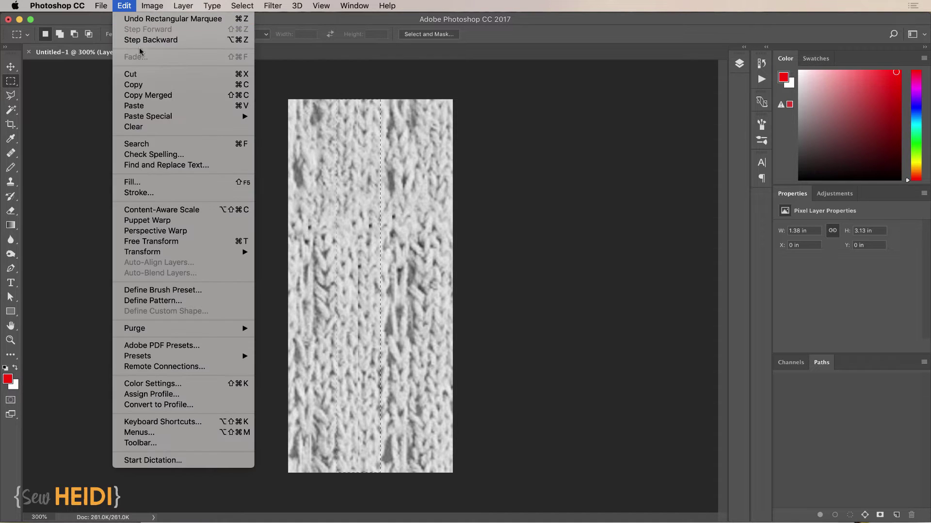
pyautogui.click(141, 182)
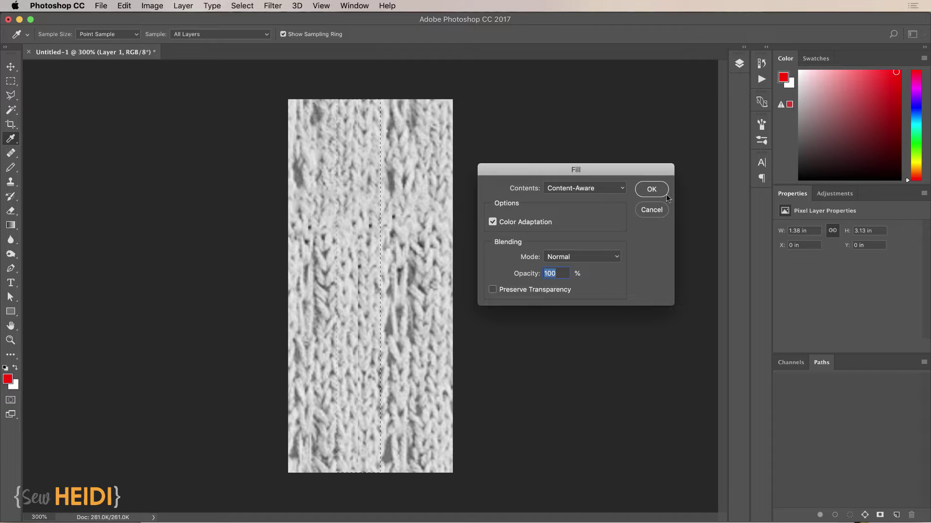
pyautogui.click(651, 189)
pyautogui.press('m')
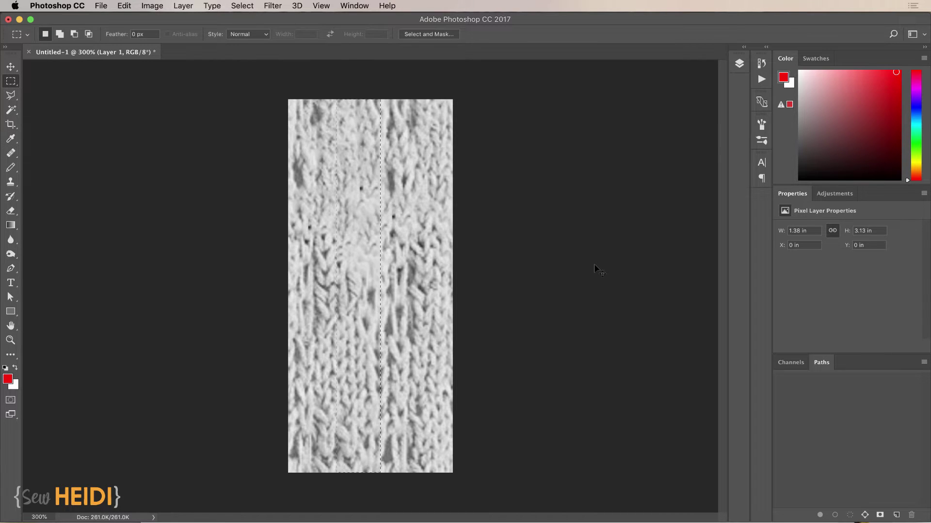
# Inspect the knit around the filled vertical seam up close, and undo that fill
pyautogui.press('super+d')
pyautogui.press('super+equal')
pyautogui.press('super+equal')
pyautogui.press('super+equal')
pyautogui.press('super+equal')
pyautogui.press('super+equal')
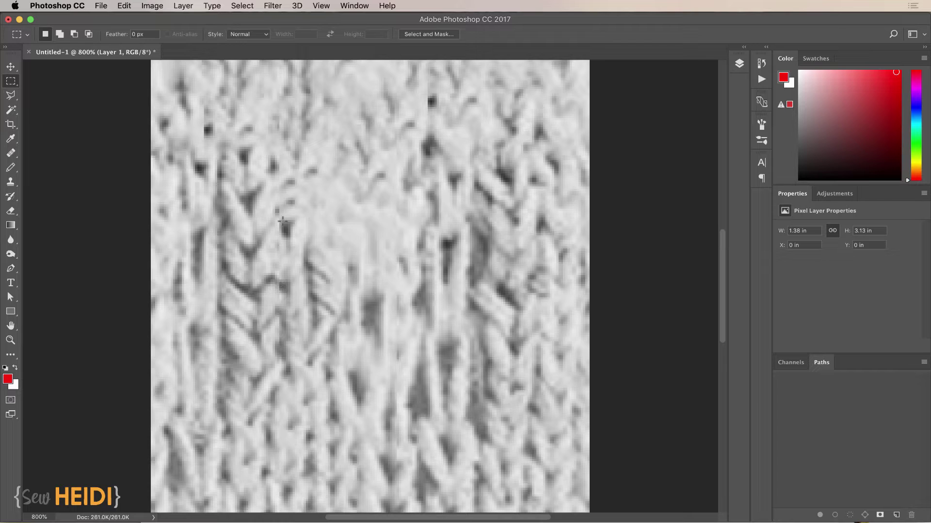
pyautogui.press('super+minus')
pyautogui.press('super+minus')
pyautogui.press('super+minus')
pyautogui.press('super+minus')
pyautogui.press('super+minus')
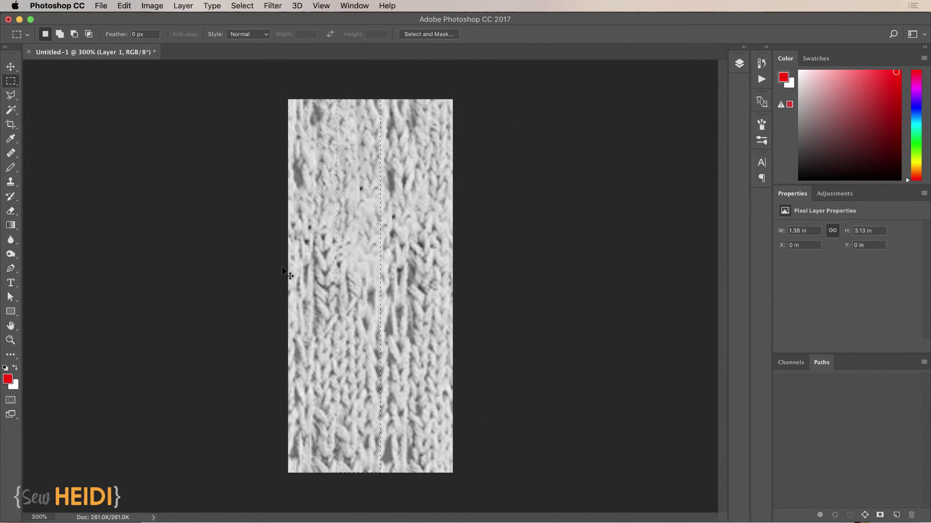
pyautogui.press('super+shift+Right')
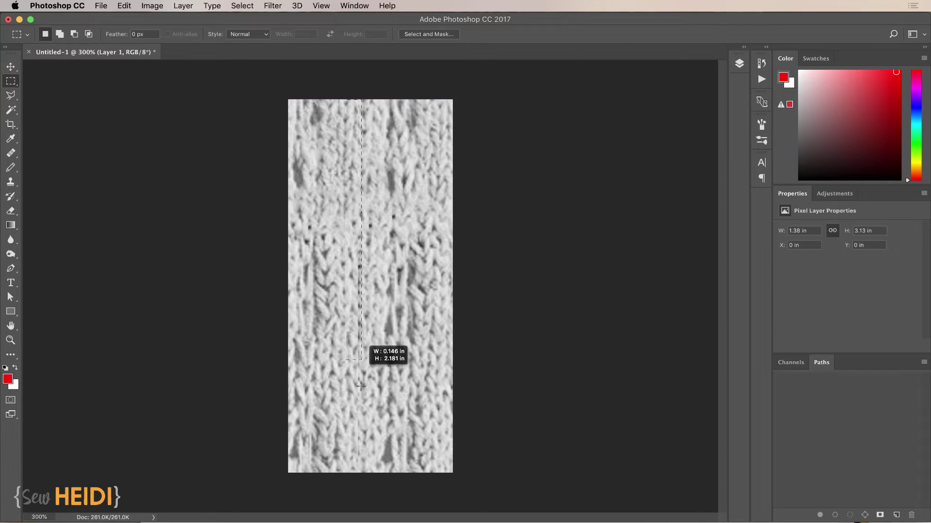
# Select a narrow full-height rectangular band across the vertical seam of the knit and feather the selection
pyautogui.moveTo(360, 387); pyautogui.dragTo(373, 492)
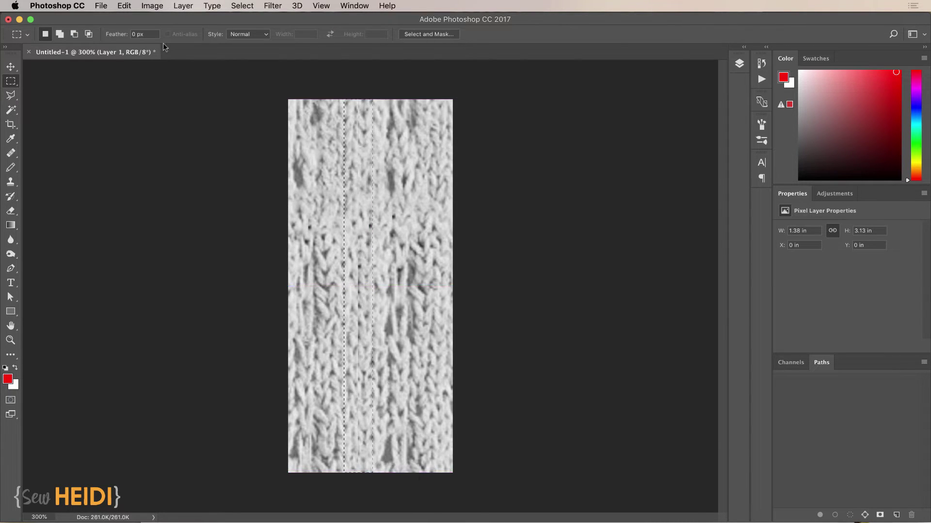
pyautogui.click(273, 6)
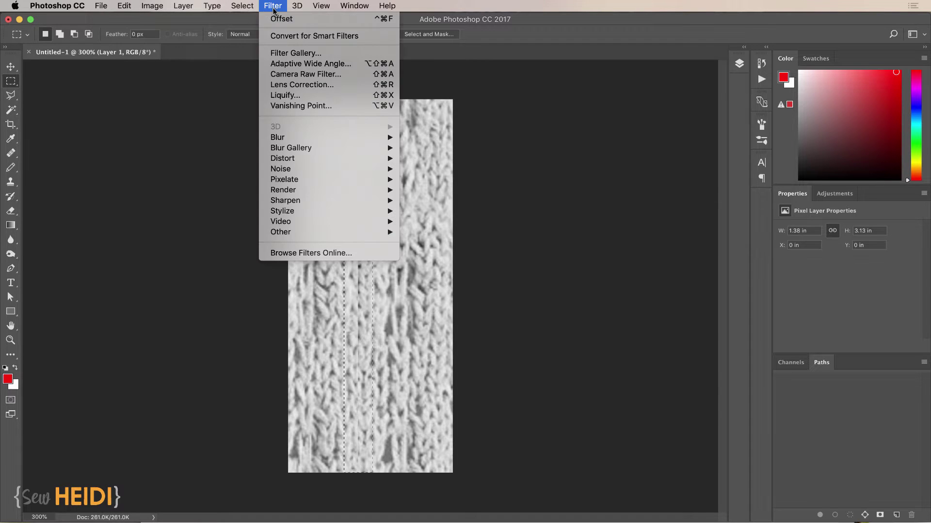
pyautogui.moveTo(236, 8)
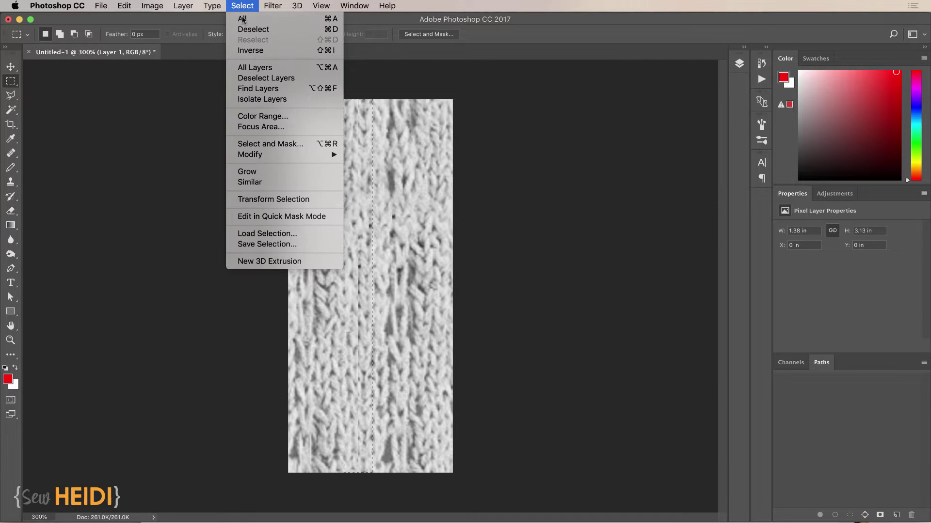
pyautogui.moveTo(253, 160)
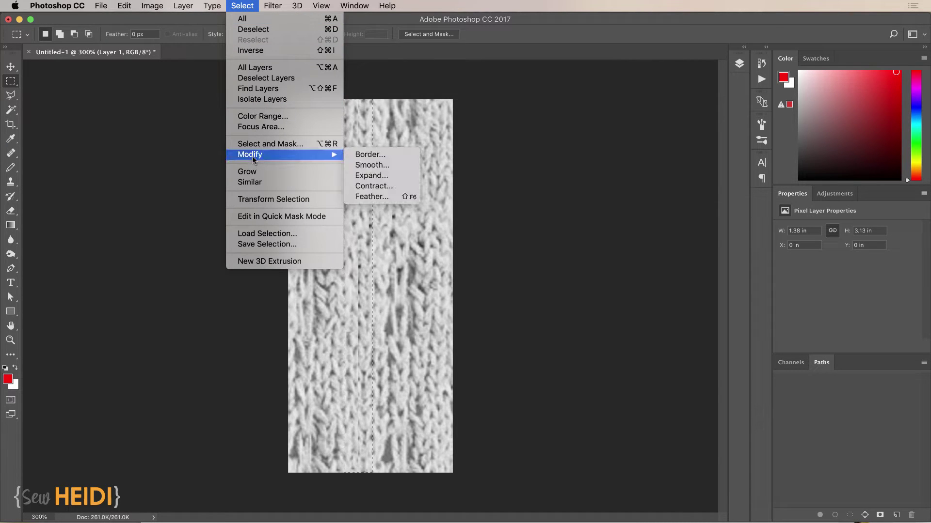
pyautogui.click(371, 197)
pyautogui.press('Return')
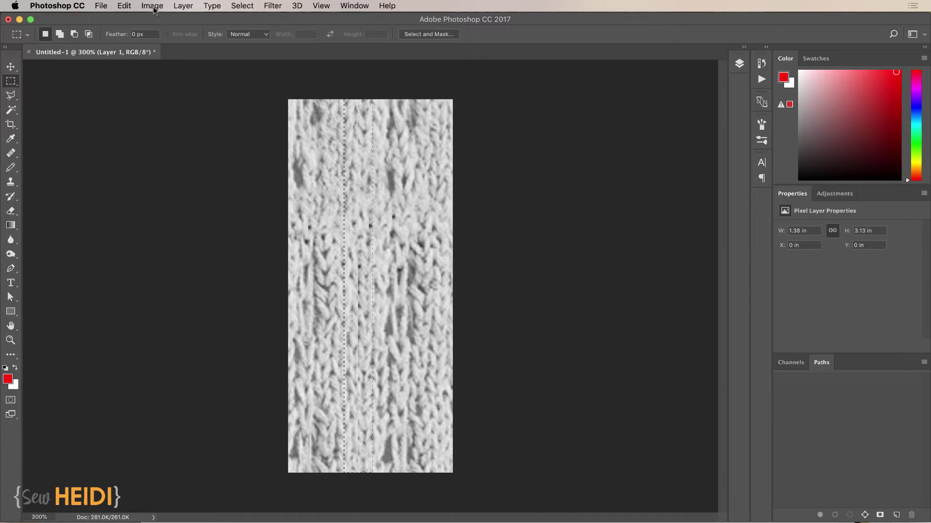
# Fill the feathered band over the vertical seam with Content-Aware and deselect it
pyautogui.click(124, 6)
pyautogui.click(132, 182)
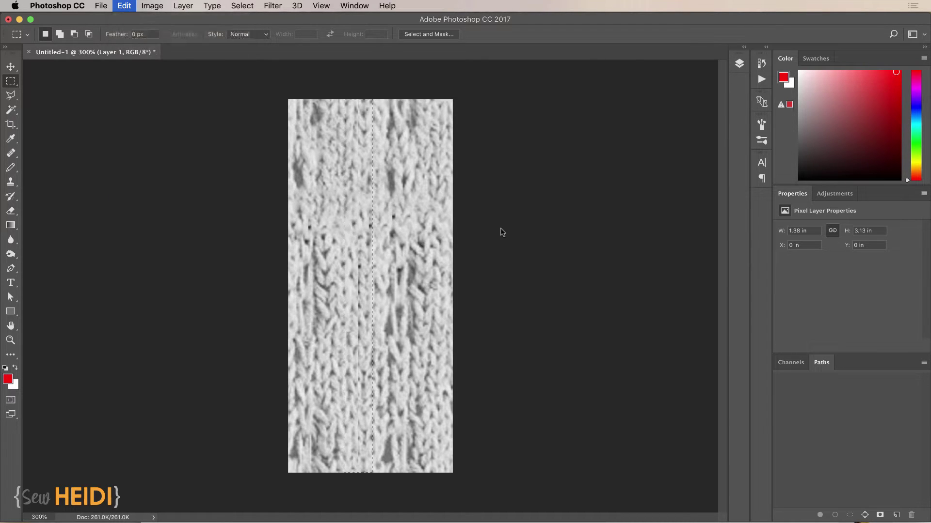
pyautogui.click(651, 189)
pyautogui.press('m')
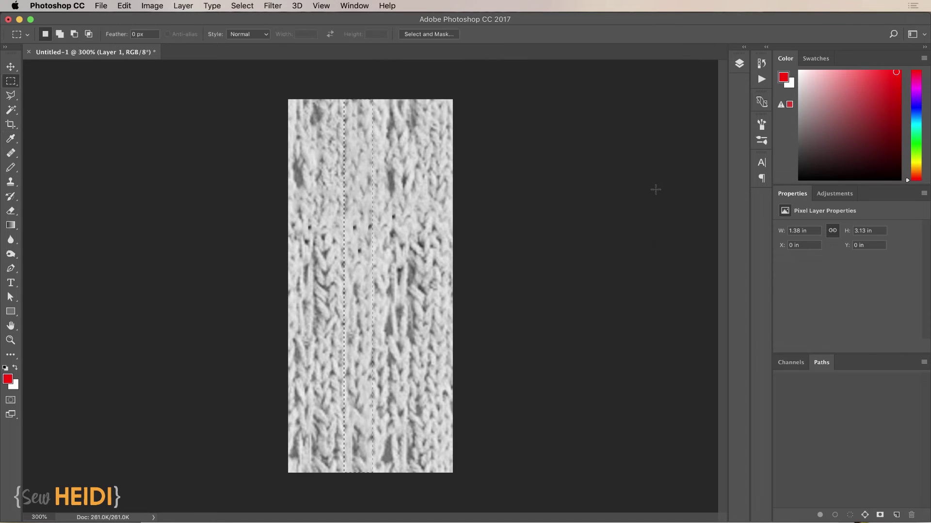
pyautogui.press('super+d')
pyautogui.press('super+plus')
pyautogui.press('super+plus')
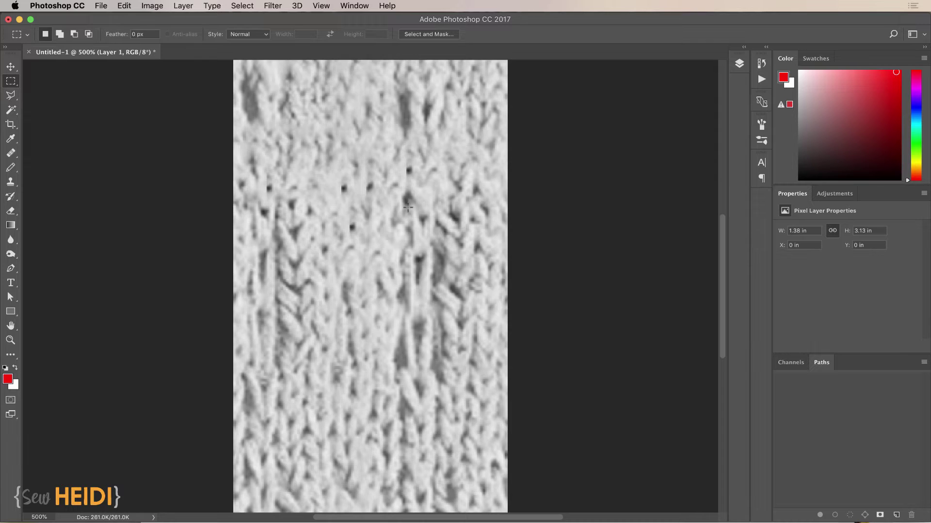
pyautogui.scroll(2, 408, 208)
pyautogui.press('super+minus')
pyautogui.press('super+minus')
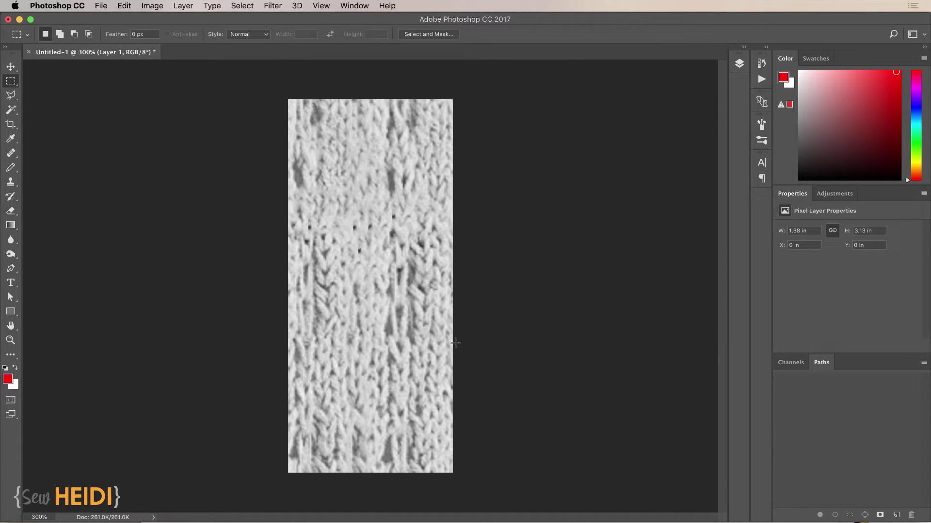
# Copy the whole knit texture, switch to Illustrator, paste it into knit texture.ai and position it above the uncolored sweater flat
pyautogui.press('super+a')
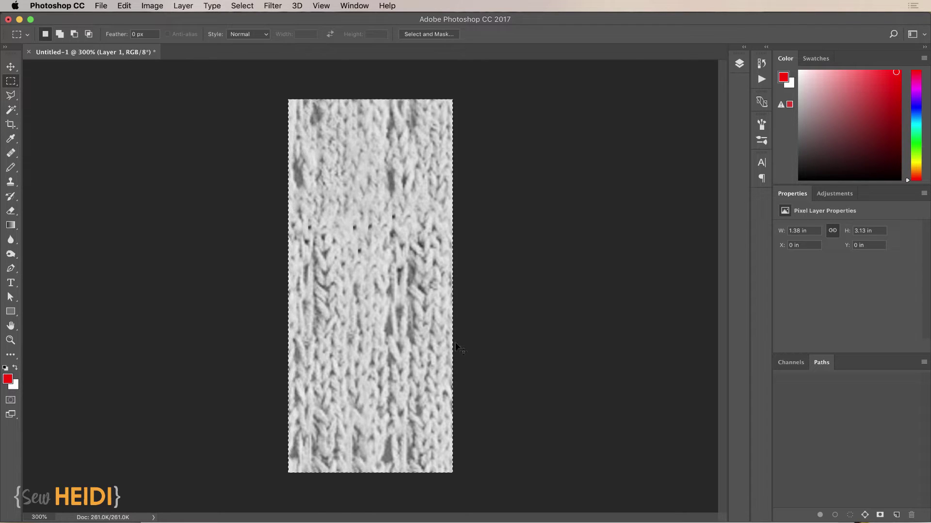
pyautogui.press('super+c')
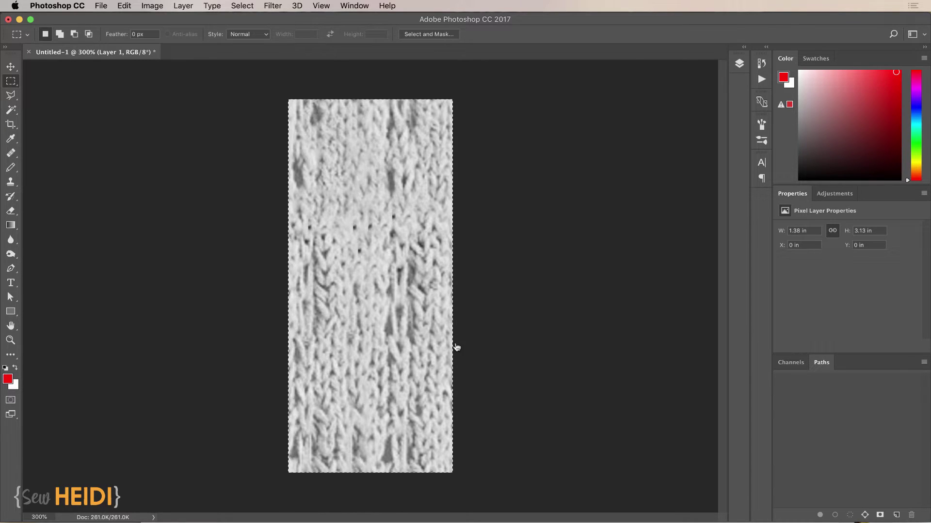
pyautogui.press('super+Tab')
pyautogui.press('super+Tab')
pyautogui.hscroll(15, 639, 318)
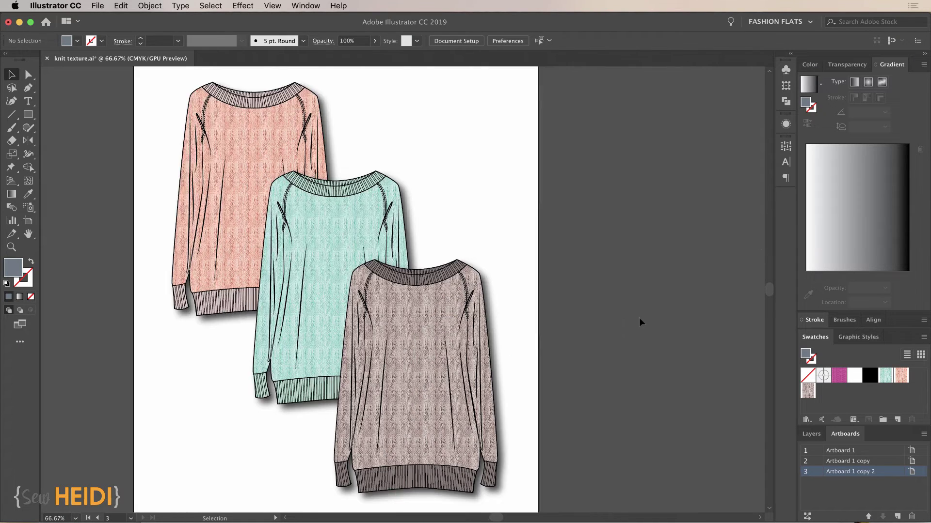
pyautogui.hscroll(3, 639, 318)
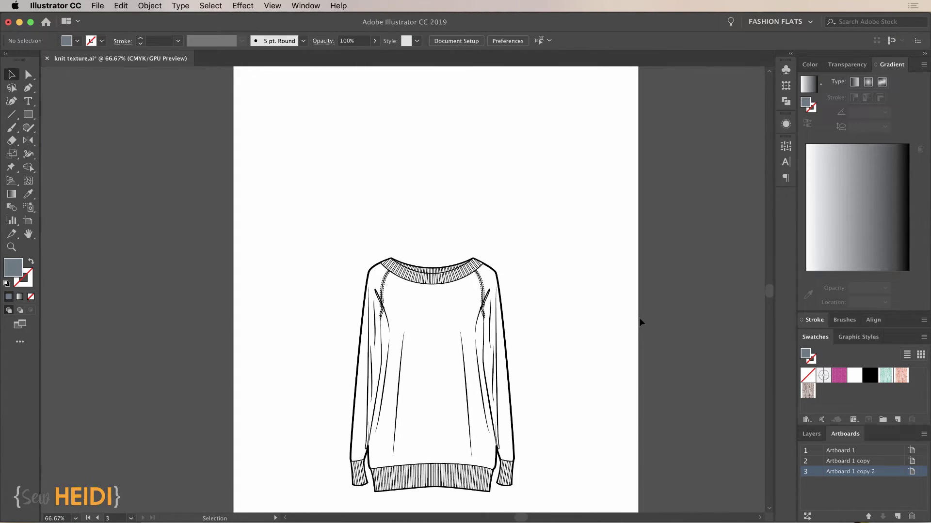
pyautogui.scroll(1, 639, 318)
pyautogui.press('super+v')
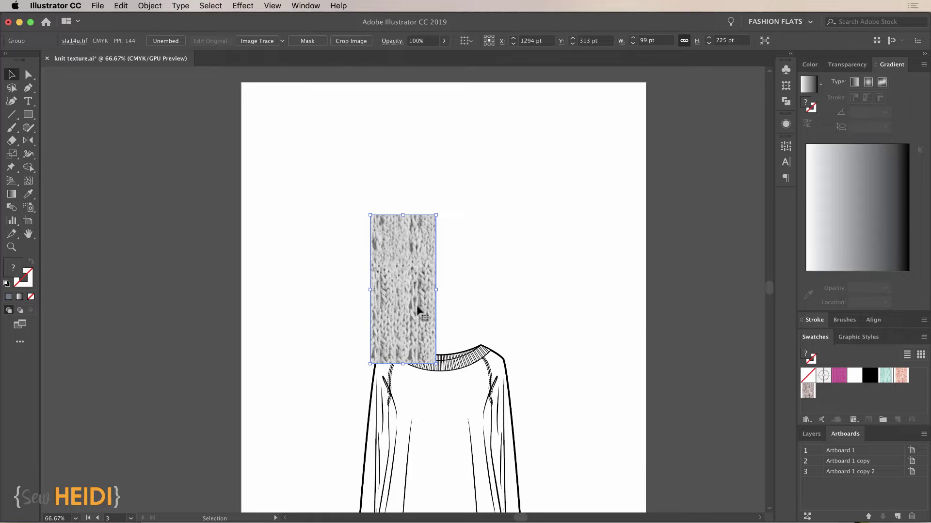
pyautogui.moveTo(416, 311); pyautogui.dragTo(459, 235)
pyautogui.click(569, 298)
# Activate the Rectangle tool and set the fill color to bright blue 45ABD8
pyautogui.press('super+space')
pyautogui.moveTo(370, 119); pyautogui.dragTo(541, 350)
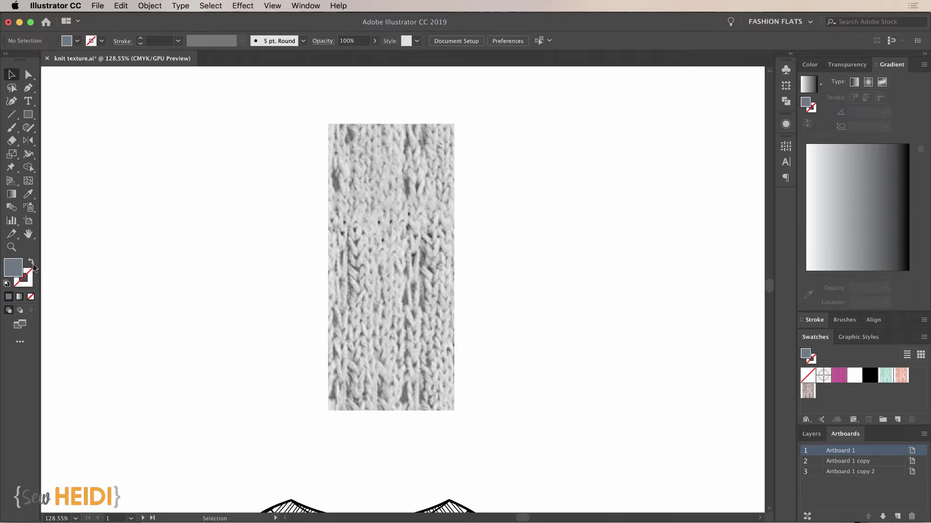
pyautogui.click(28, 114)
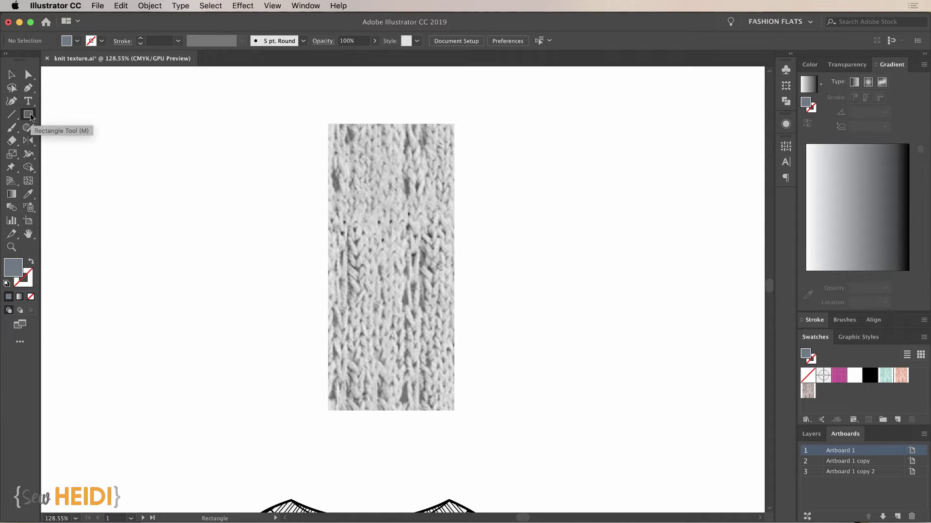
pyautogui.doubleClick(13, 267)
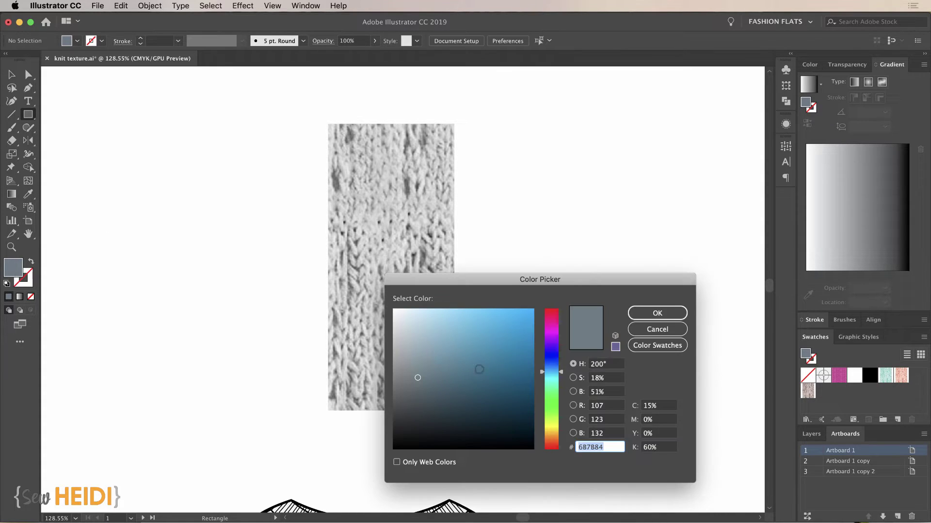
pyautogui.moveTo(462, 330); pyautogui.dragTo(488, 330)
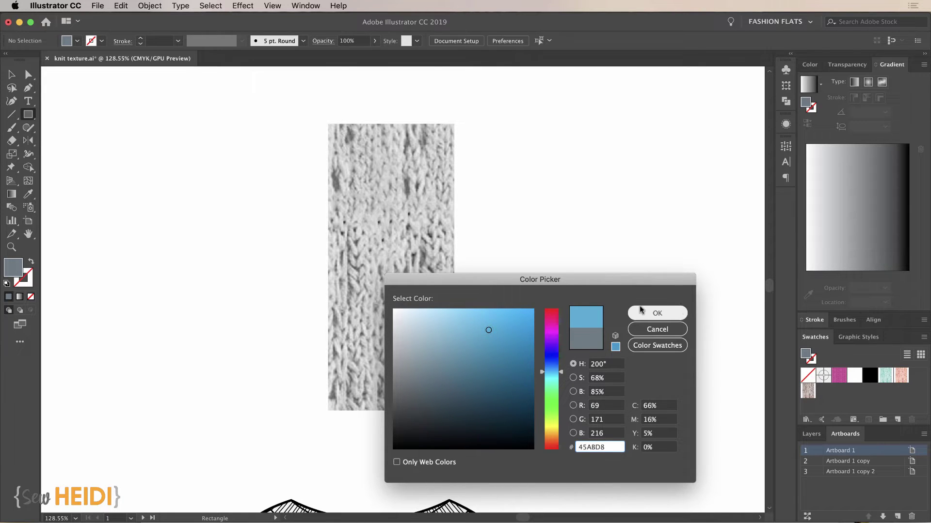
pyautogui.click(678, 313)
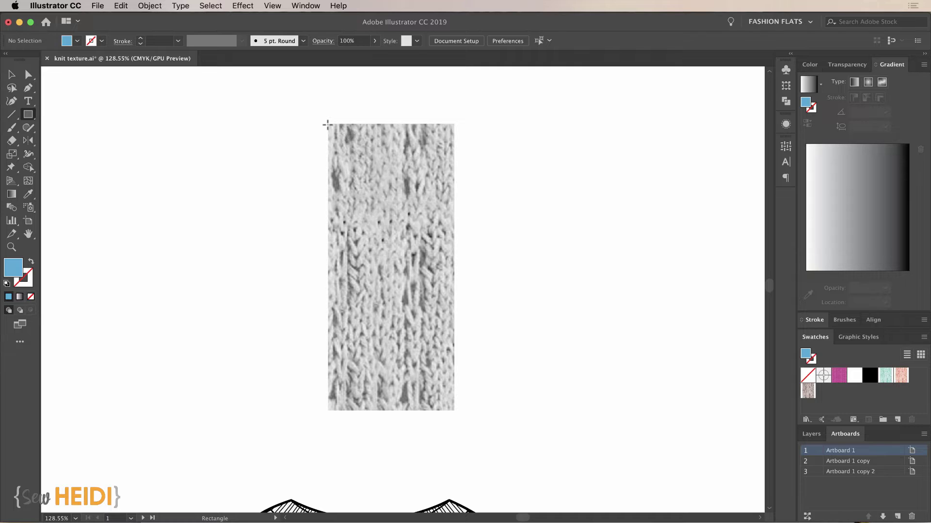
# Turn on Smart Guides and draw a 99 by 225 pt blue rectangle exactly covering the knit texture
pyautogui.click(272, 6)
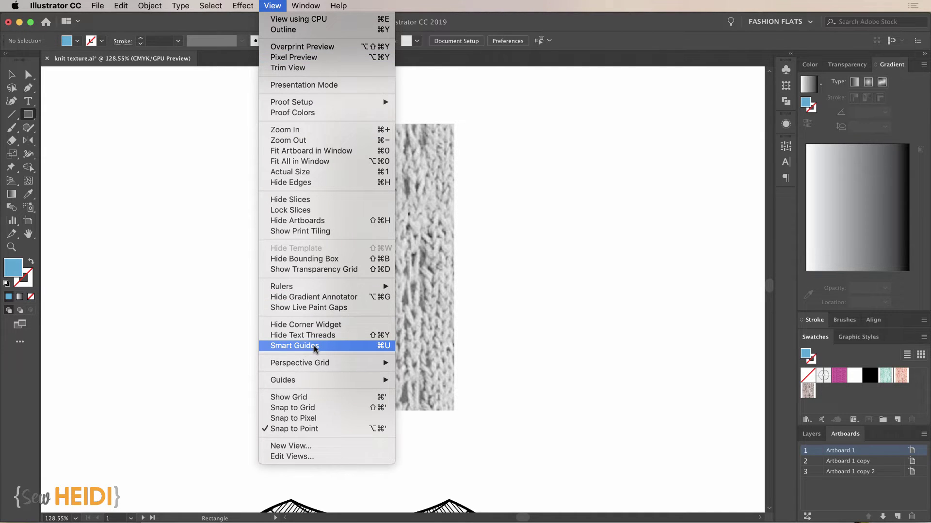
pyautogui.click(337, 346)
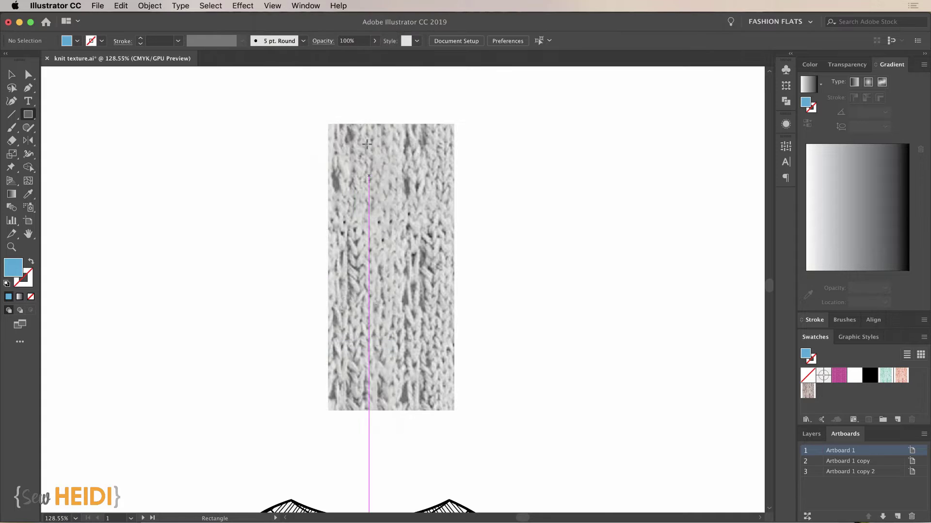
pyautogui.moveTo(328, 124); pyautogui.dragTo(456, 411)
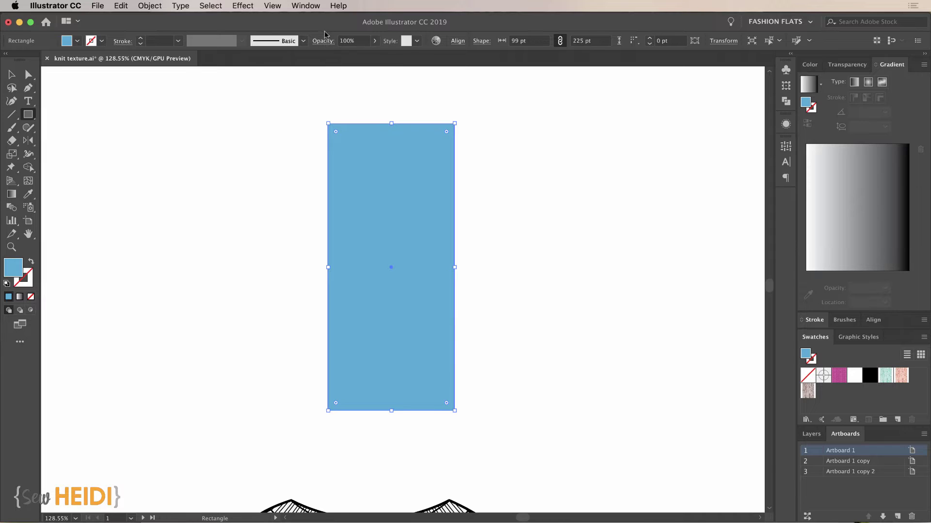
# Show the Transparency settings for the blue rectangle
pyautogui.click(311, 9)
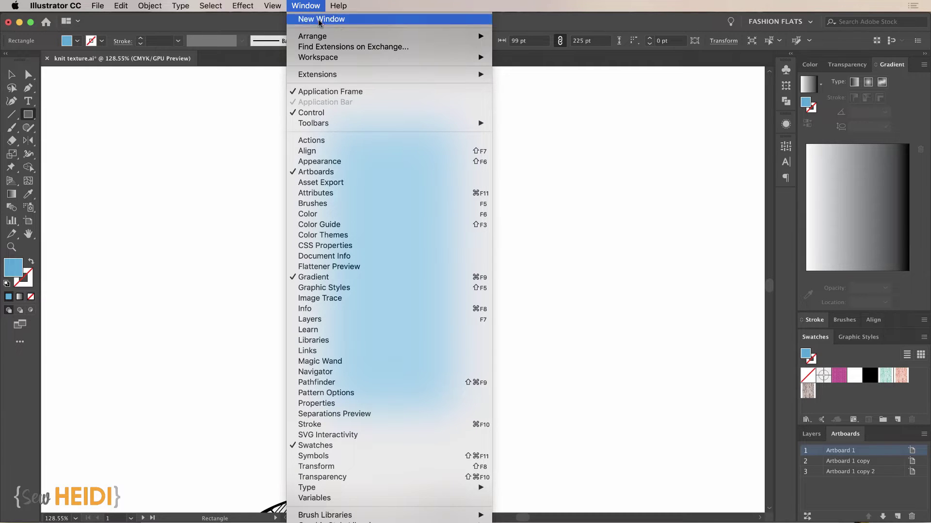
pyautogui.click(333, 477)
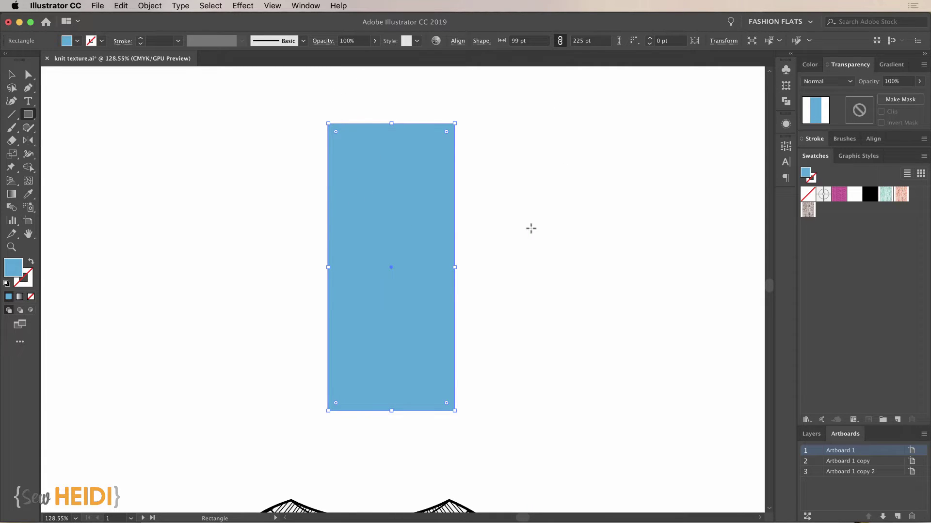
# Try 80% opacity on the blue rectangle over the knit texture, and restore it to 100%
pyautogui.click(324, 44)
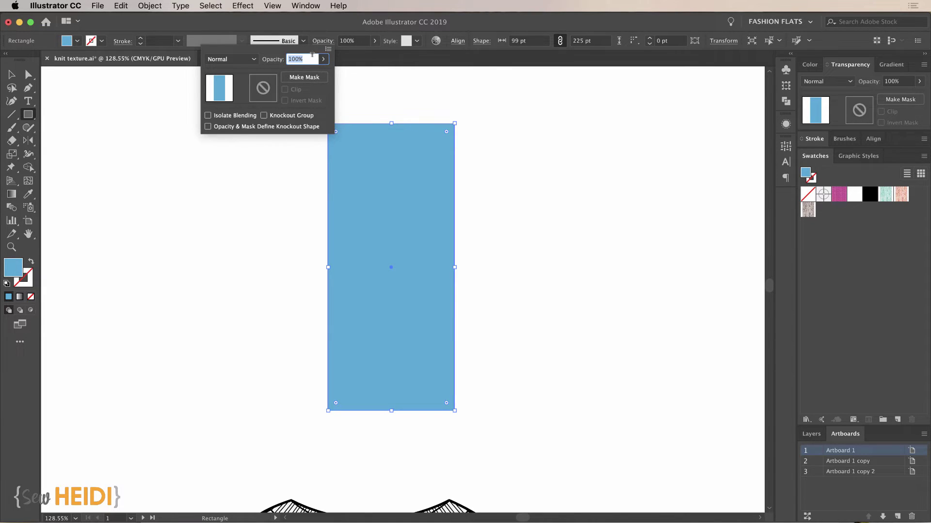
pyautogui.write('80')
pyautogui.press('Tab')
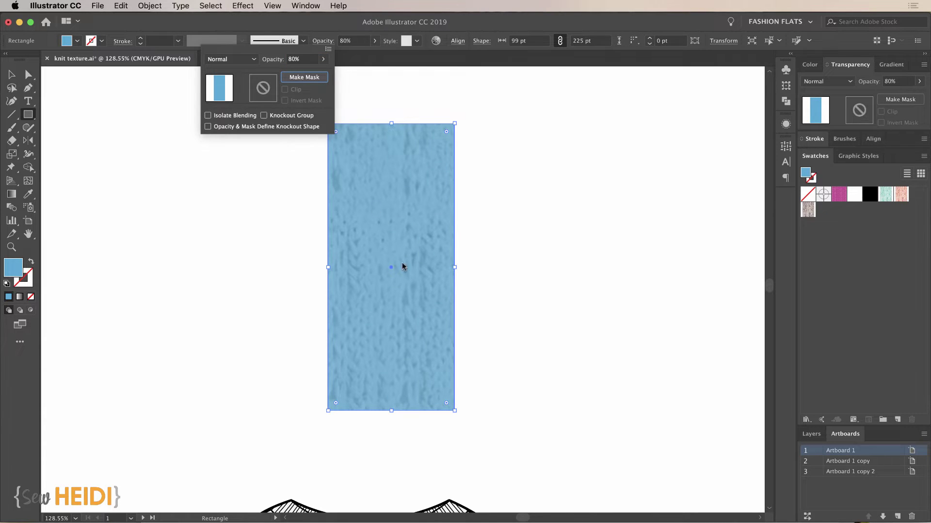
pyautogui.click(308, 59)
pyautogui.write('100')
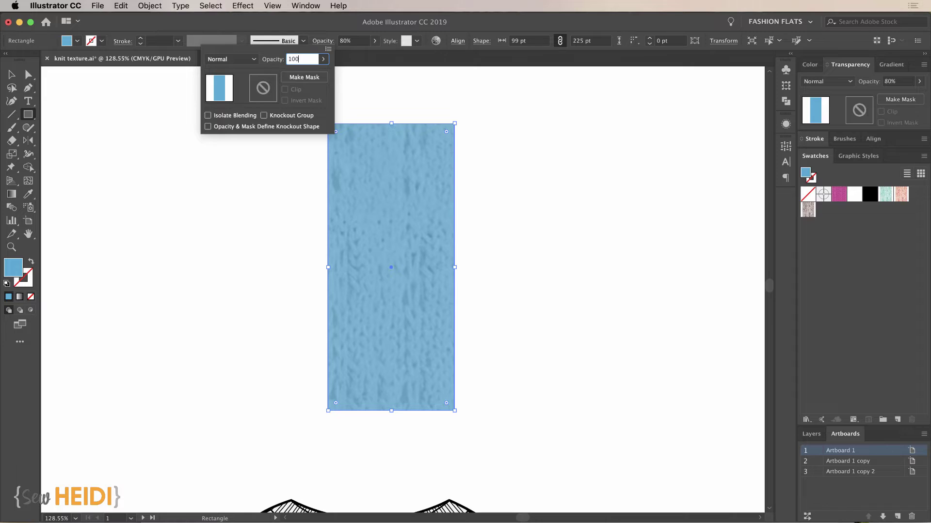
pyautogui.press('Tab')
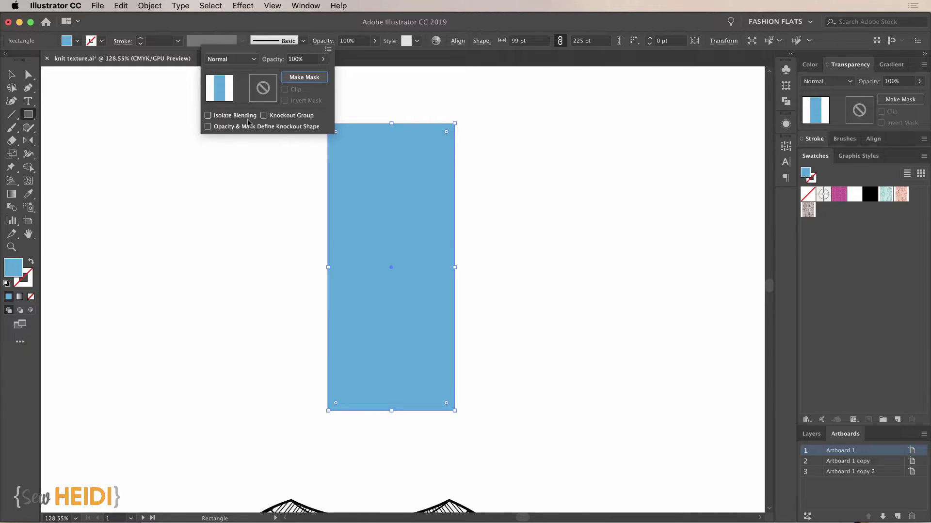
# Try the Multiply blend mode on the blue rectangle over the knit texture, and restore it to Normal
pyautogui.click(230, 59)
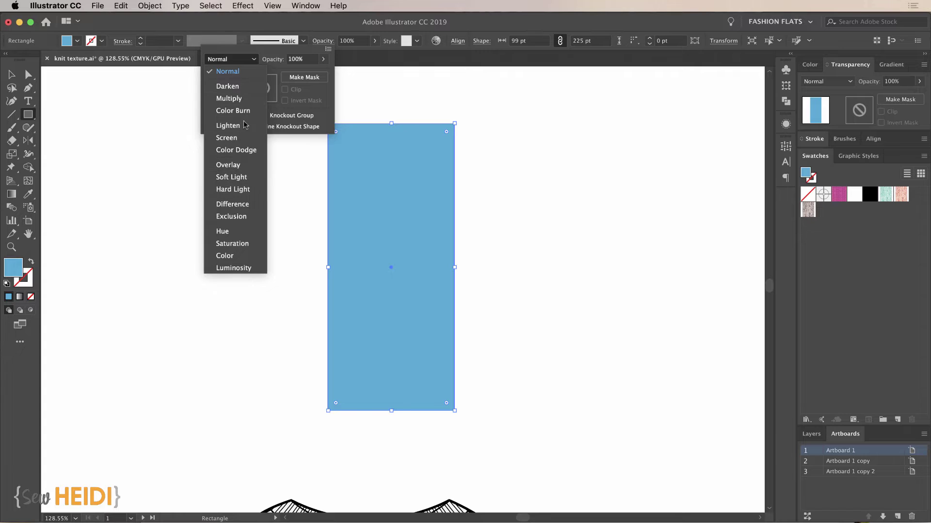
pyautogui.click(238, 99)
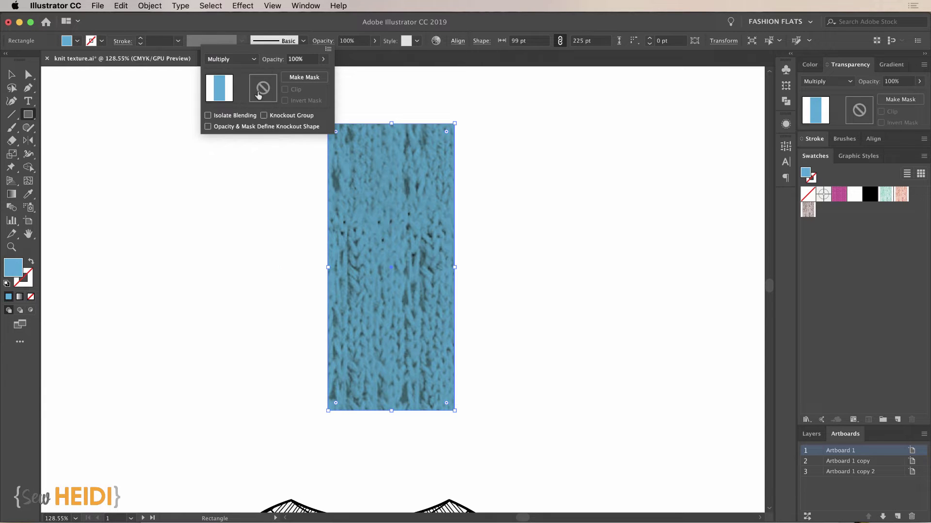
pyautogui.click(231, 59)
pyautogui.click(228, 72)
# Compare 80% and 50% opacity on the blue rectangle over the knit texture, and restore it to 100%
pyautogui.click(284, 59)
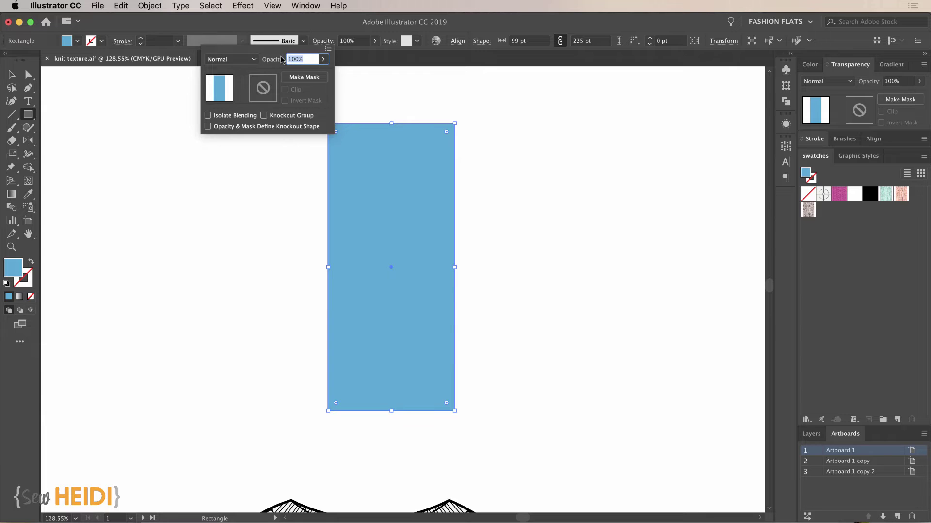
pyautogui.write('80')
pyautogui.press('Tab')
pyautogui.click(310, 60)
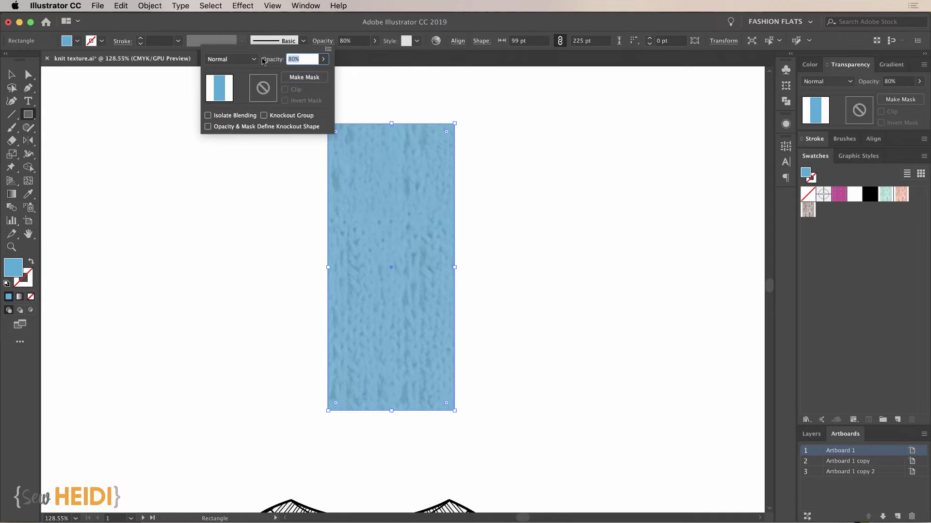
pyautogui.write('50')
pyautogui.press('Tab')
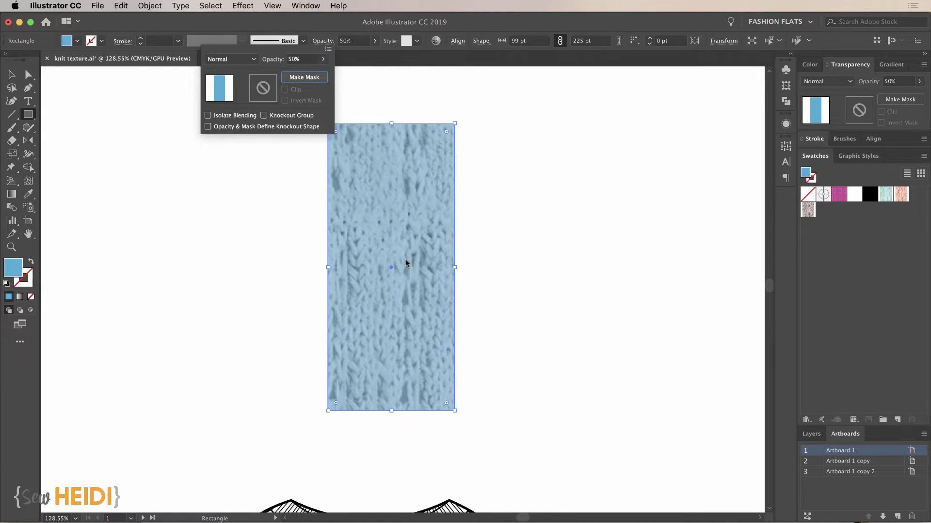
pyautogui.click(322, 59)
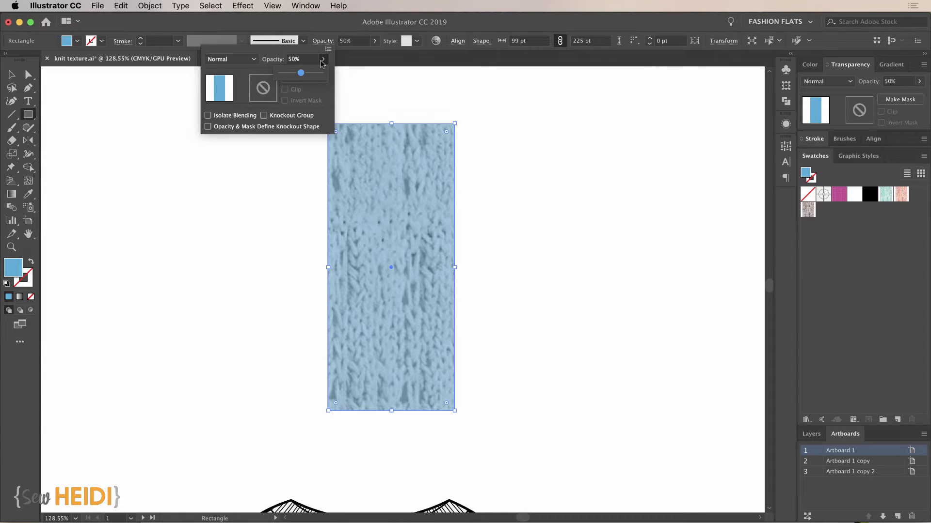
pyautogui.moveTo(304, 74); pyautogui.dragTo(324, 74)
# Compare the Multiply and Overlay blend modes on the blue rectangle and settle on Multiply at 100% opacity
pyautogui.click(231, 59)
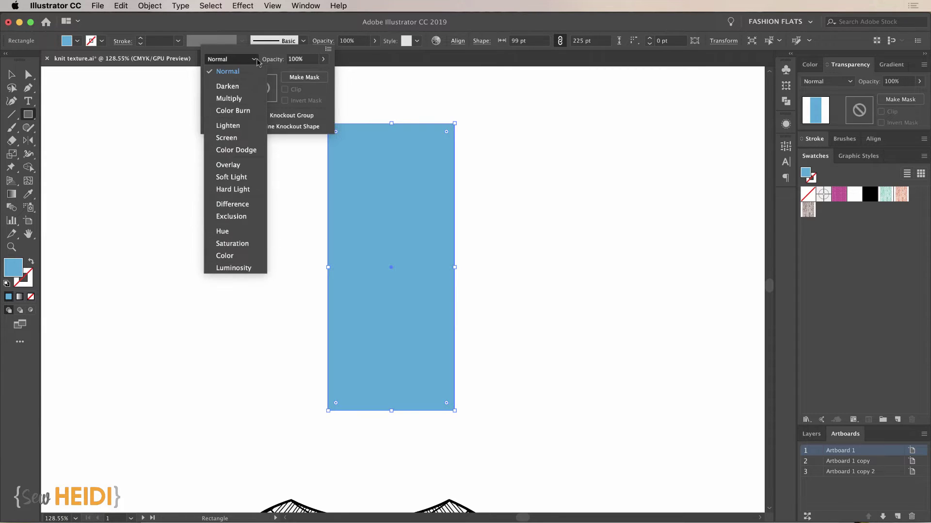
pyautogui.click(229, 98)
pyautogui.click(253, 60)
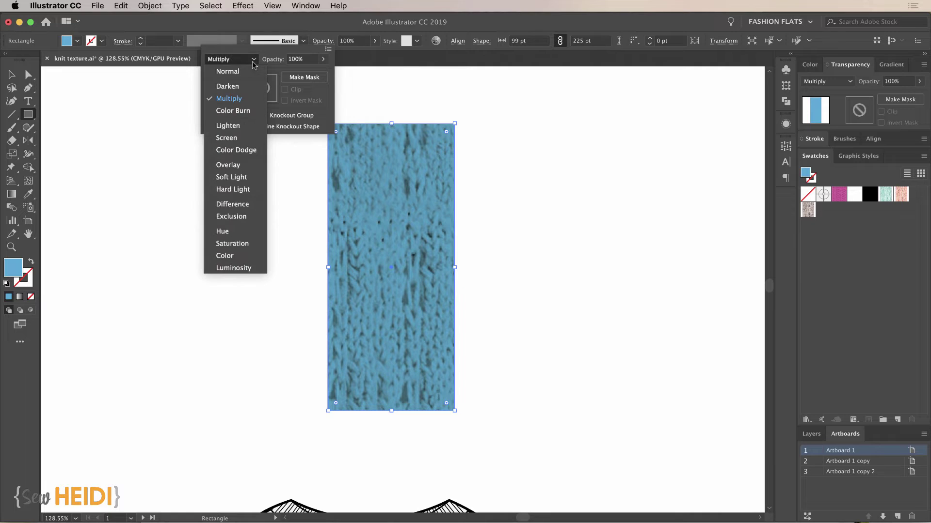
pyautogui.click(234, 166)
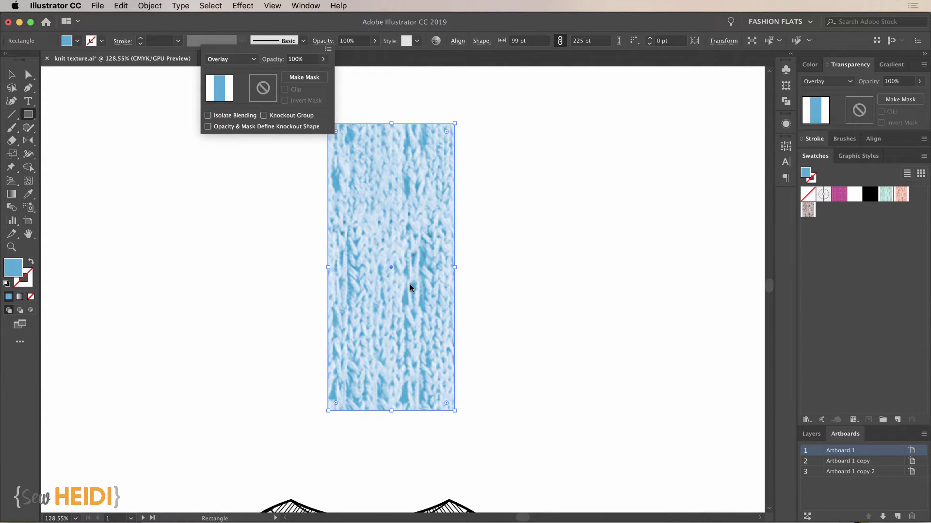
pyautogui.click(242, 59)
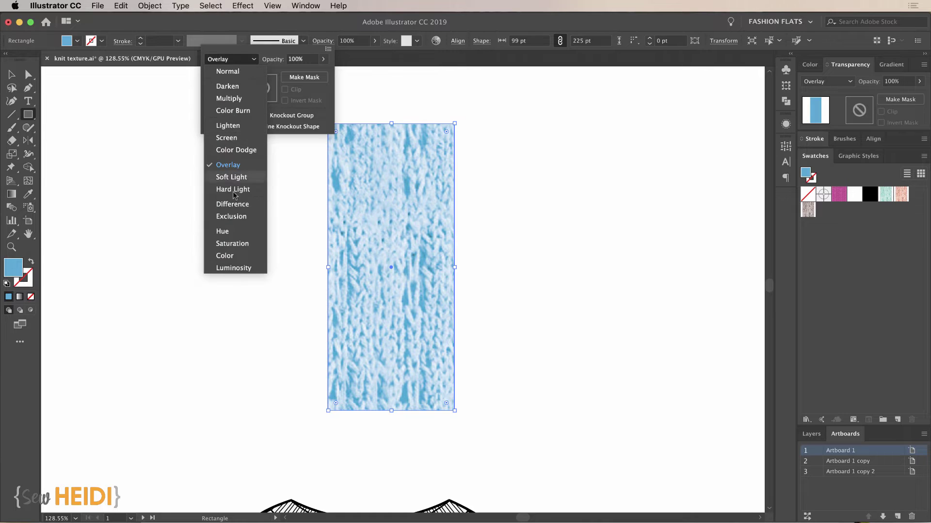
pyautogui.click(229, 98)
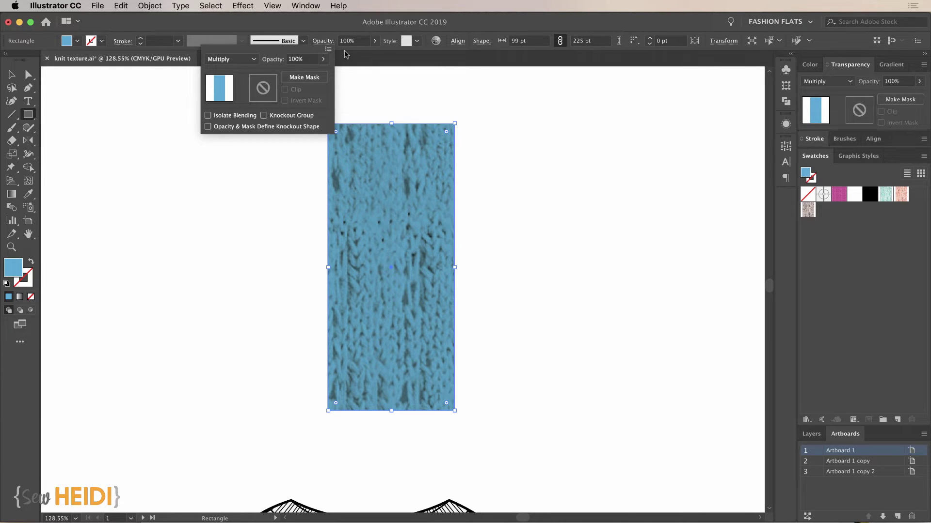
pyautogui.click(323, 42)
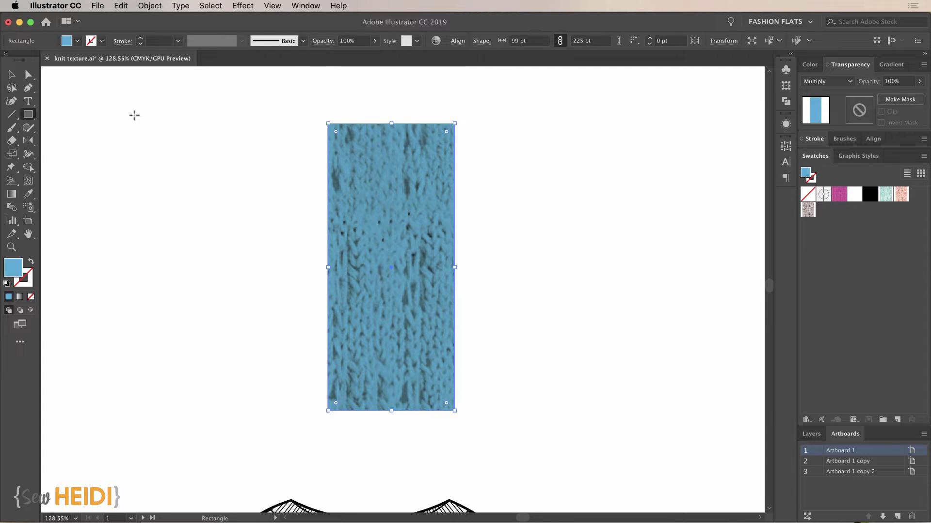
# Select the knit texture together with the blue rectangle and save them as a new pattern swatch
pyautogui.click(12, 74)
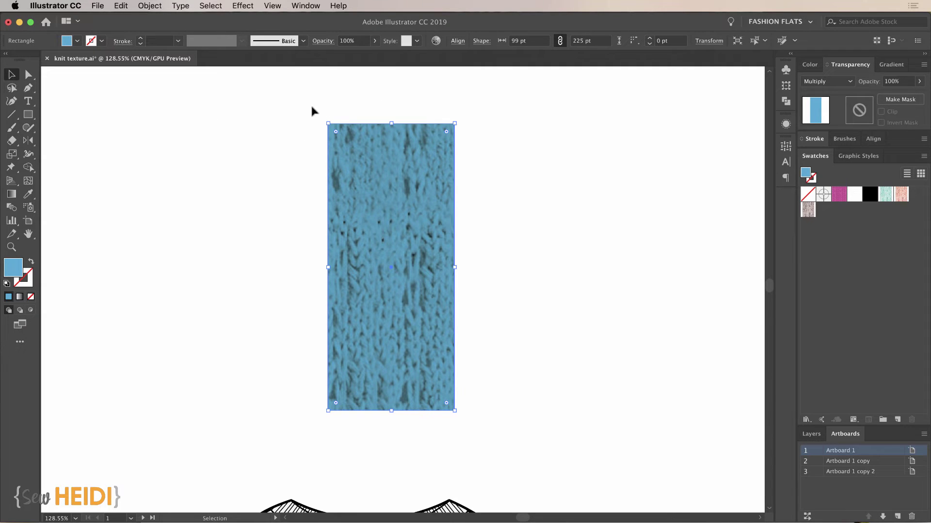
pyautogui.moveTo(312, 110); pyautogui.dragTo(508, 445)
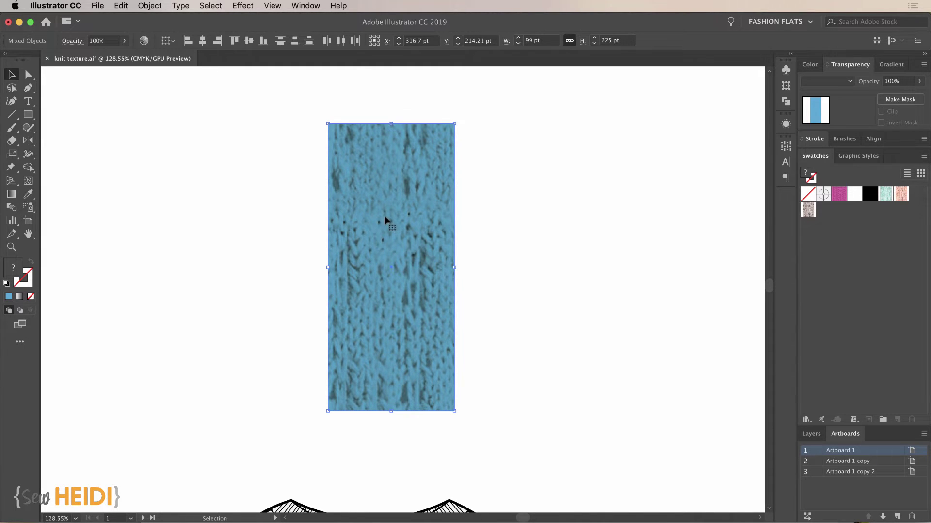
pyautogui.moveTo(385, 220)
pyautogui.mouseDown()
pyautogui.moveTo(775, 239)
pyautogui.moveTo(830, 219)
pyautogui.mouseUp()
pyautogui.click(230, 207)
# Delete the knit artwork above the sweater, and place and remove a test copy of the new blue knit swatch beside the artboard
pyautogui.click(413, 213)
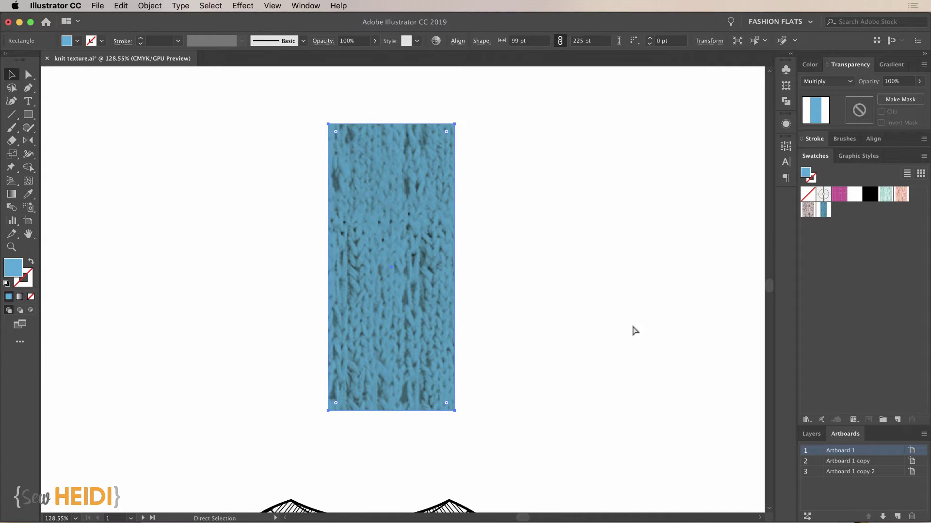
pyautogui.press('super+minus')
pyautogui.press('super+minus')
pyautogui.scroll(-5, 632, 325)
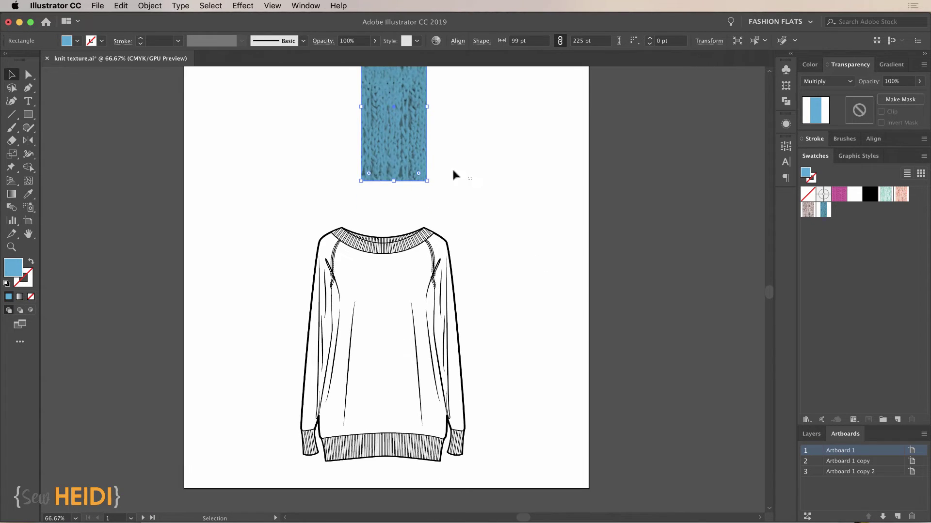
pyautogui.moveTo(401, 129); pyautogui.dragTo(662, 206)
pyautogui.press('Delete')
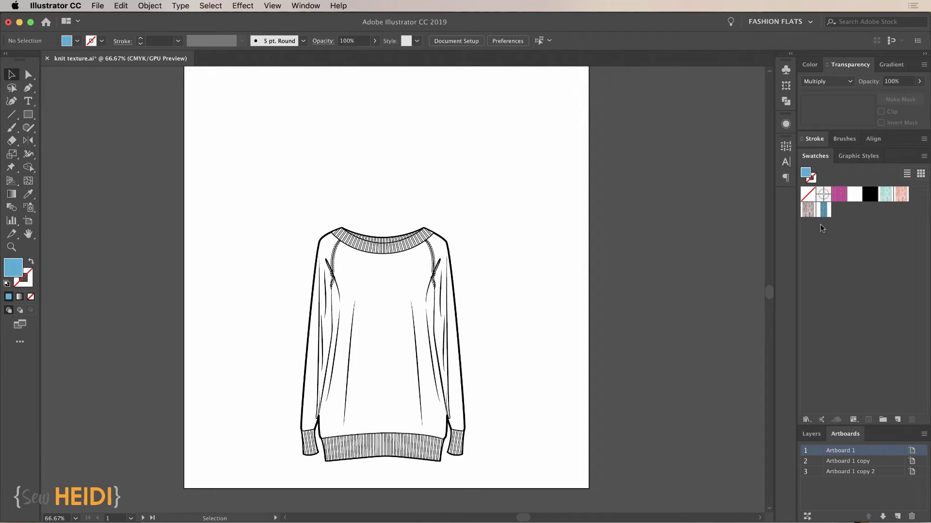
pyautogui.moveTo(824, 209); pyautogui.dragTo(624, 242)
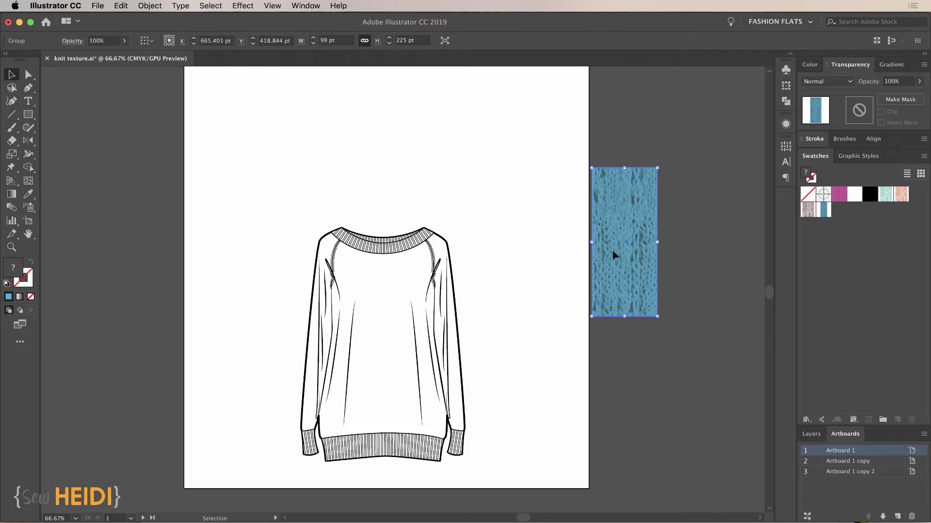
pyautogui.press('Delete')
# Fill the sweater's main body shape with the new blue knit pattern swatch
pyautogui.press('z')
pyautogui.moveTo(234, 180); pyautogui.dragTo(528, 482)
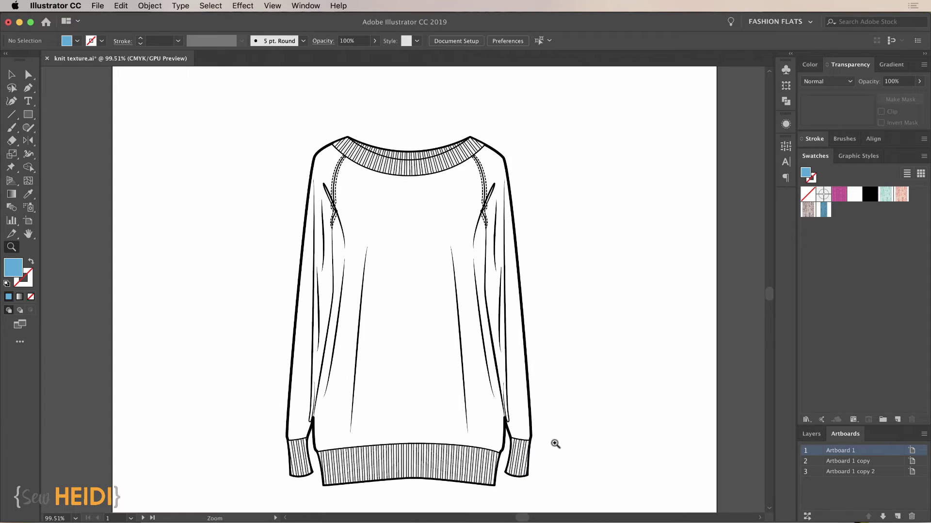
pyautogui.hscroll(3, 555, 444)
pyautogui.press('a')
pyautogui.click(412, 241)
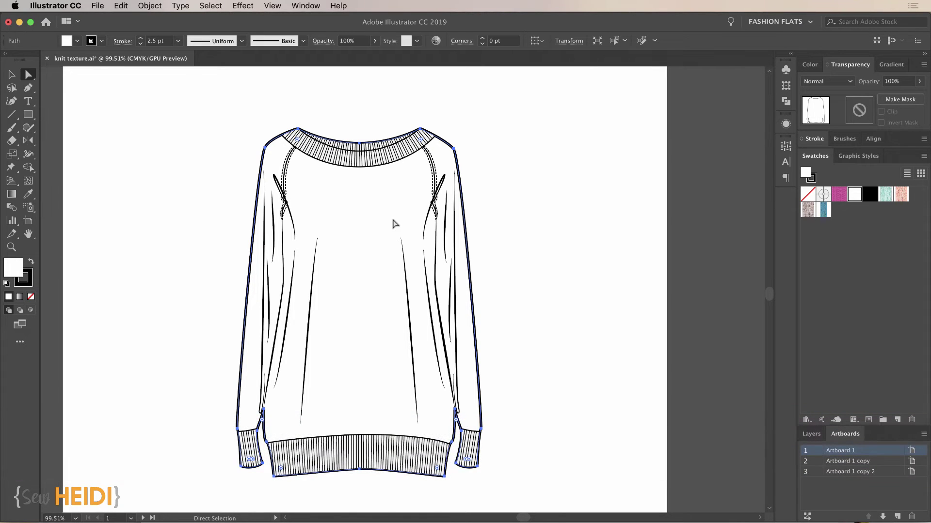
pyautogui.moveTo(393, 221); pyautogui.dragTo(241, 204)
pyautogui.press('super+z')
pyautogui.click(824, 210)
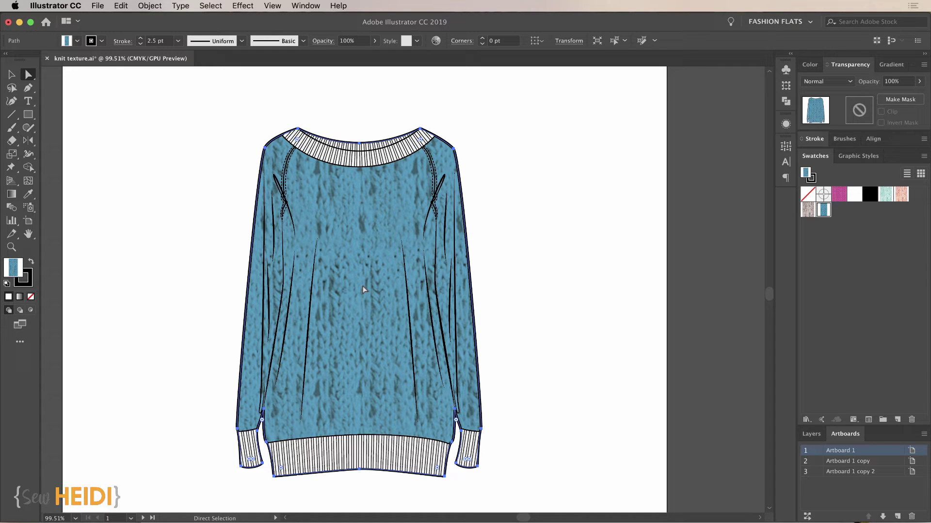
pyautogui.click(545, 279)
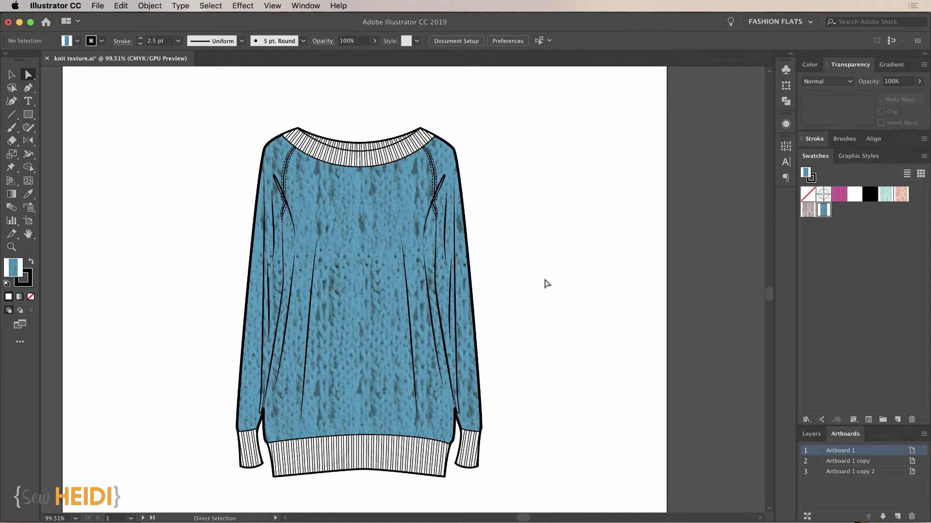
# Open the Scale options for the whole sweater group and exclude objects so that only patterns are transformed
pyautogui.press('v')
pyautogui.click(379, 280)
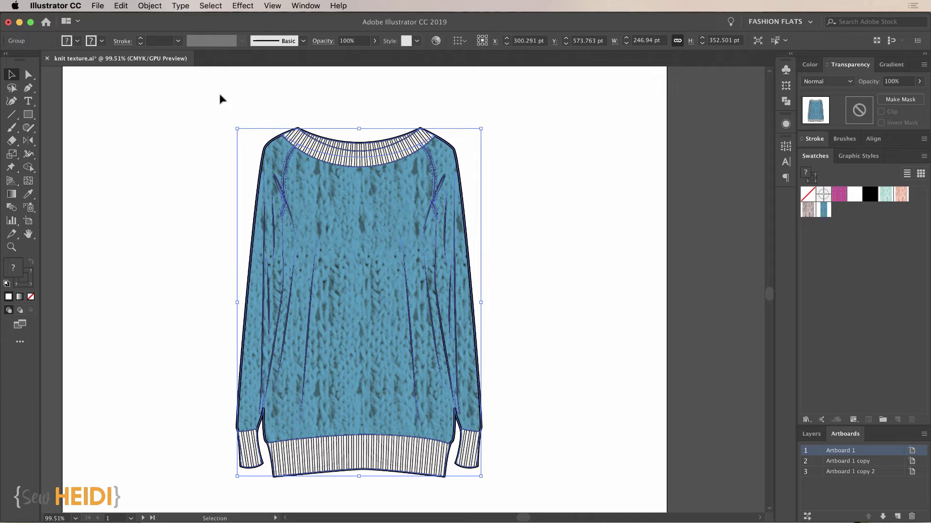
pyautogui.click(149, 6)
pyautogui.moveTo(149, 19)
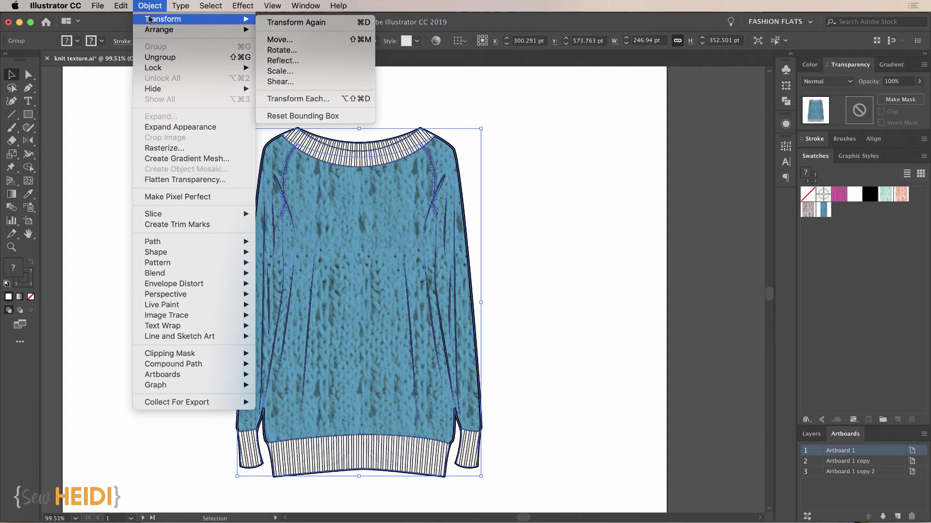
pyautogui.click(280, 81)
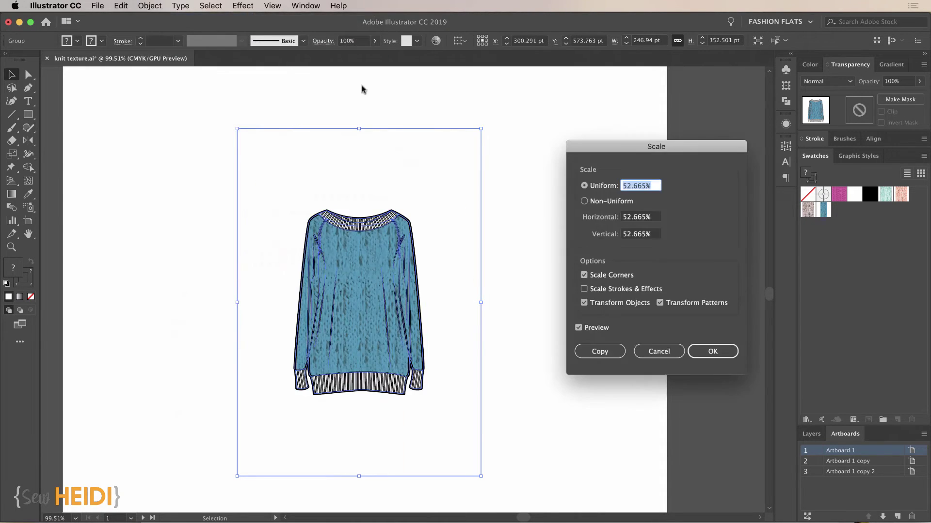
pyautogui.moveTo(597, 148); pyautogui.dragTo(601, 107)
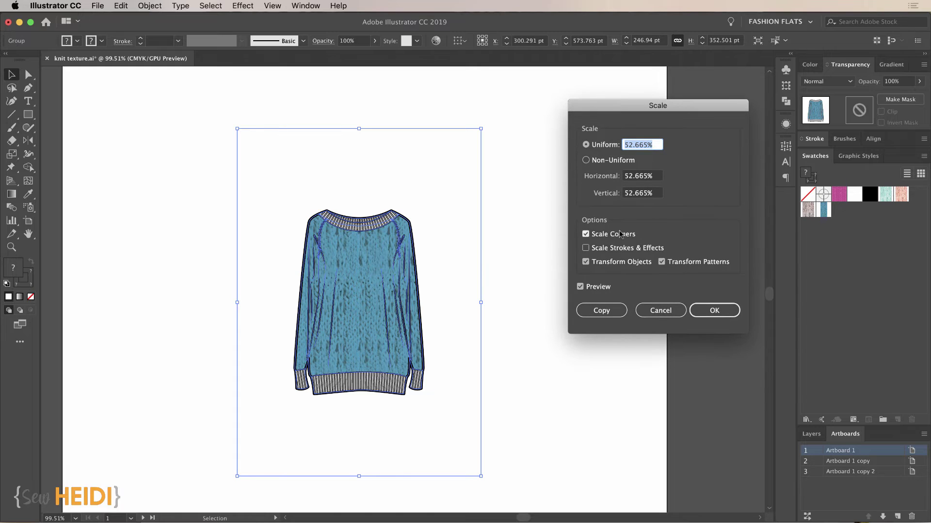
pyautogui.click(585, 233)
pyautogui.click(609, 263)
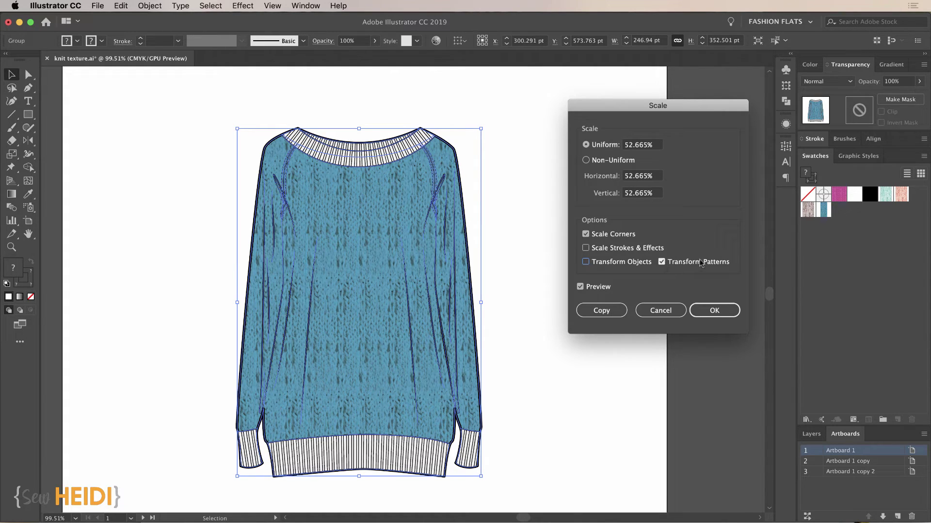
# Scale the sweater's knit pattern uniformly to 36% and apply it
pyautogui.doubleClick(630, 144)
pyautogui.write('30')
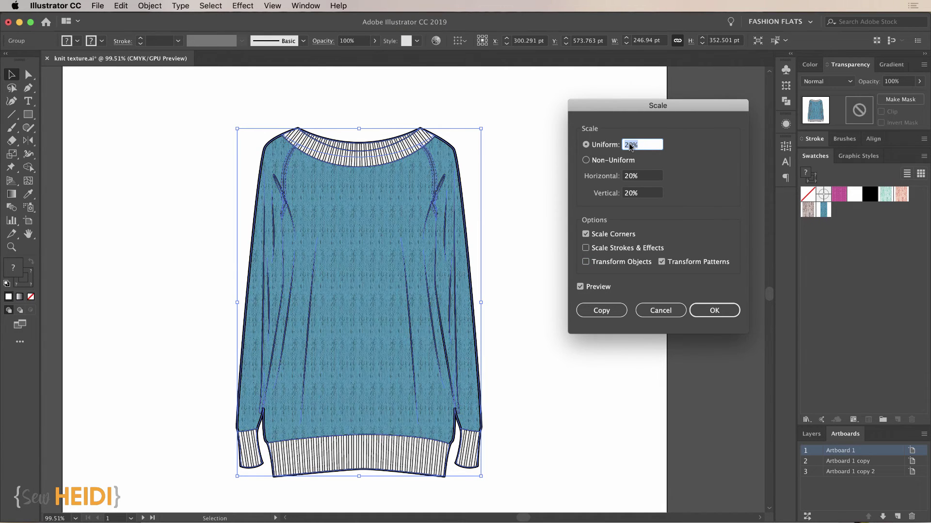
pyautogui.press('Up')
pyautogui.press('Up')
pyautogui.press('Up')
pyautogui.press('Up')
pyautogui.press('Up')
pyautogui.press('Up')
pyautogui.press('Up')
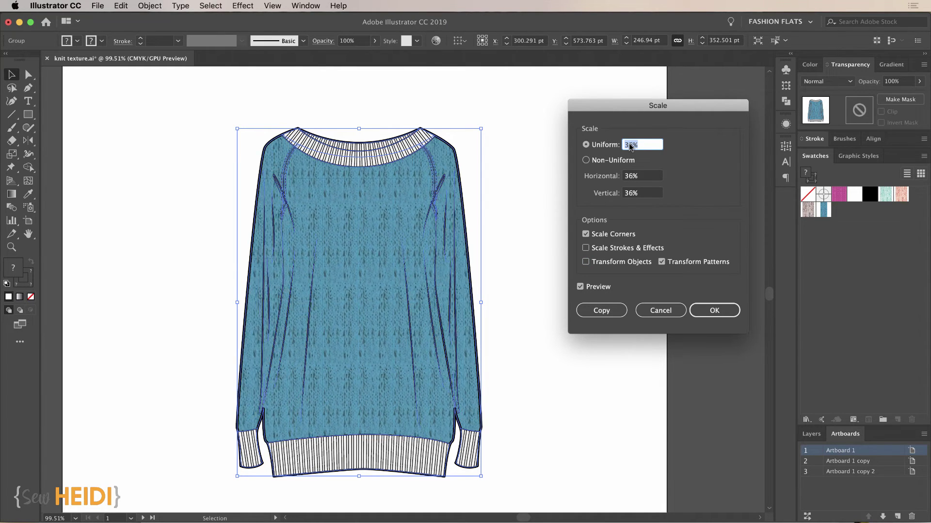
pyautogui.click(712, 310)
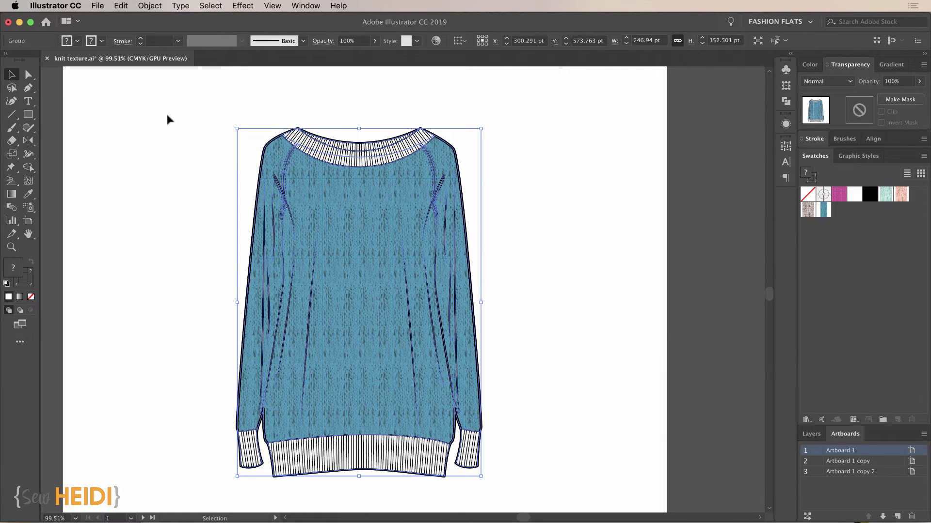
# Try scaling only the knit pattern freehand with the Scale tool, undo it, and deselect the sweater
pyautogui.click(11, 155)
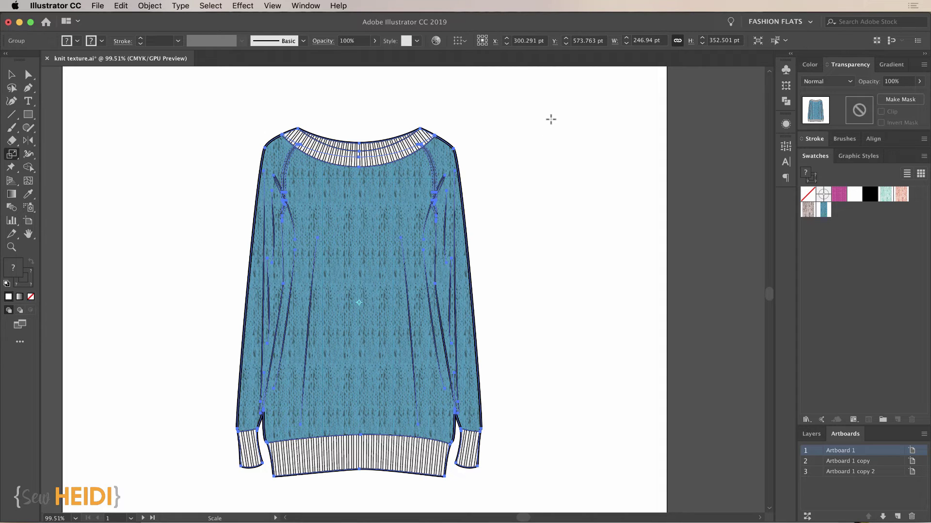
pyautogui.moveTo(565, 103); pyautogui.dragTo(473, 142)
pyautogui.hotkey('shift', '`')
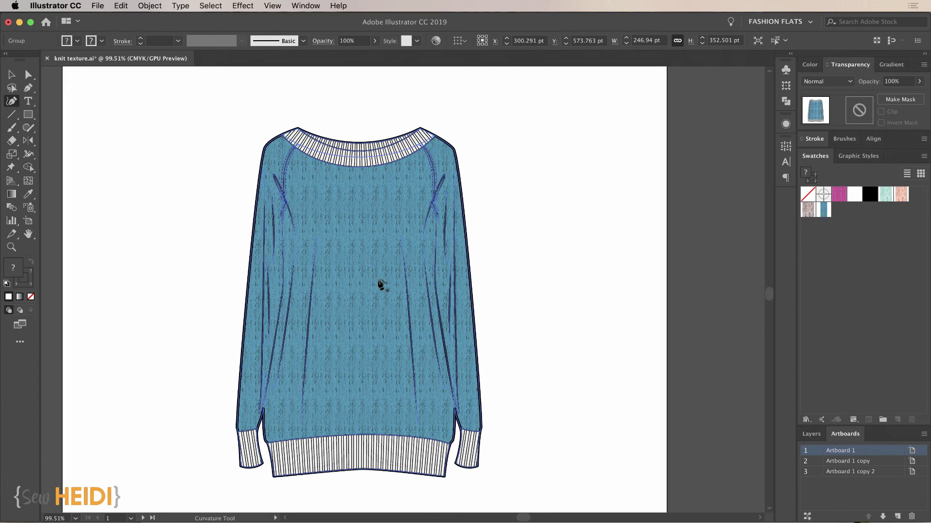
pyautogui.press('super+z')
pyautogui.press('v')
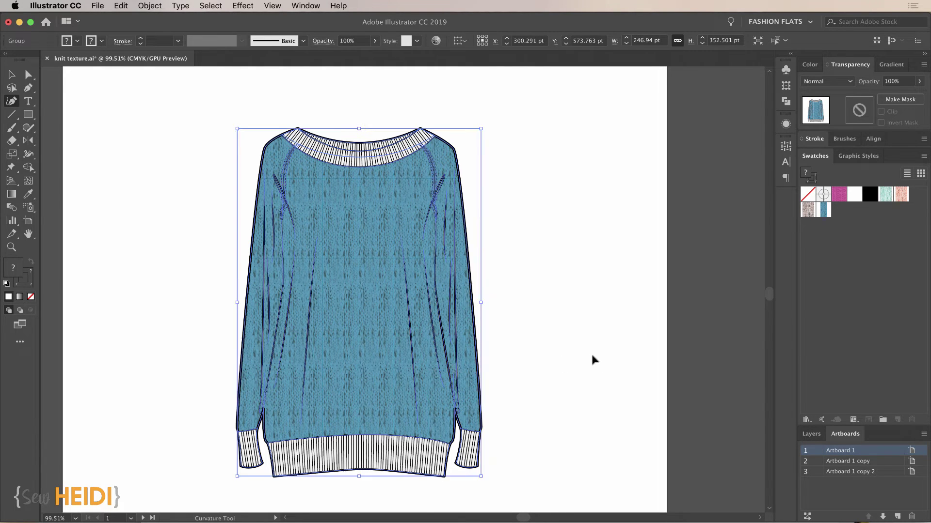
pyautogui.click(593, 356)
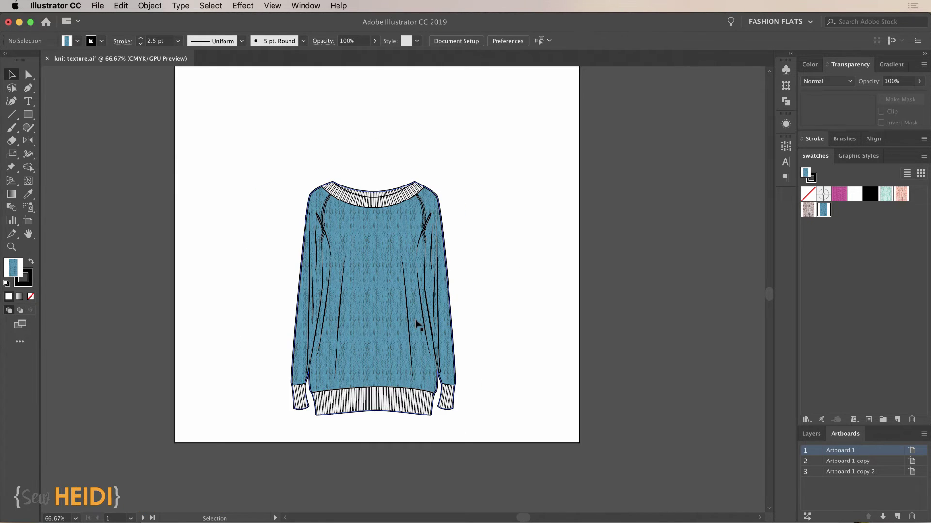
# Isolate the sweater group and select every shape that shares the front neckband's fill color
pyautogui.press('z')
pyautogui.moveTo(310, 171); pyautogui.dragTo(421, 277)
pyautogui.press('v')
pyautogui.click(407, 227)
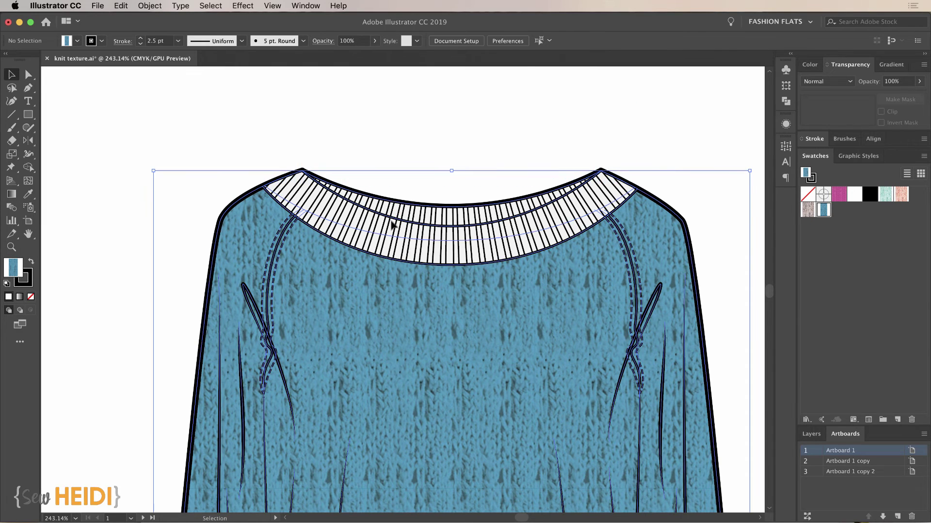
pyautogui.doubleClick(408, 228)
pyautogui.press('a')
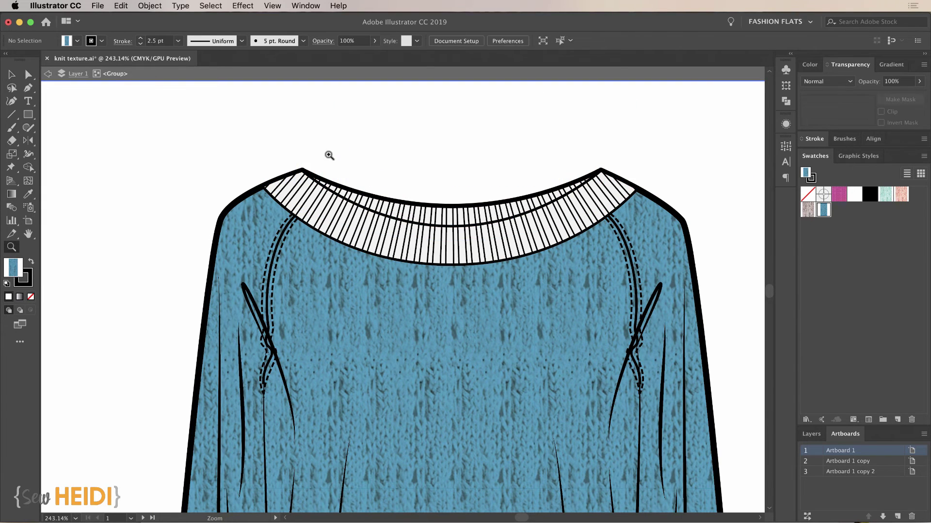
pyautogui.moveTo(328, 156); pyautogui.dragTo(344, 263)
pyautogui.click(328, 276)
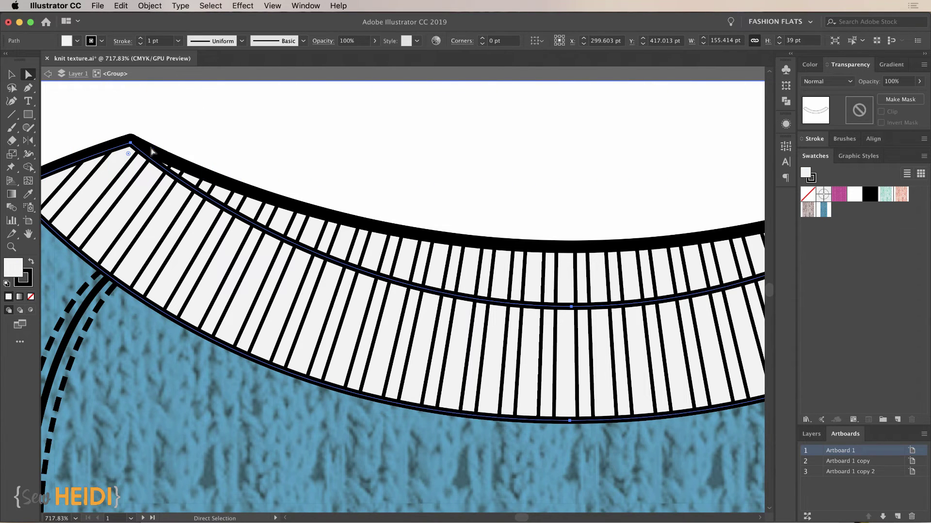
pyautogui.click(220, 7)
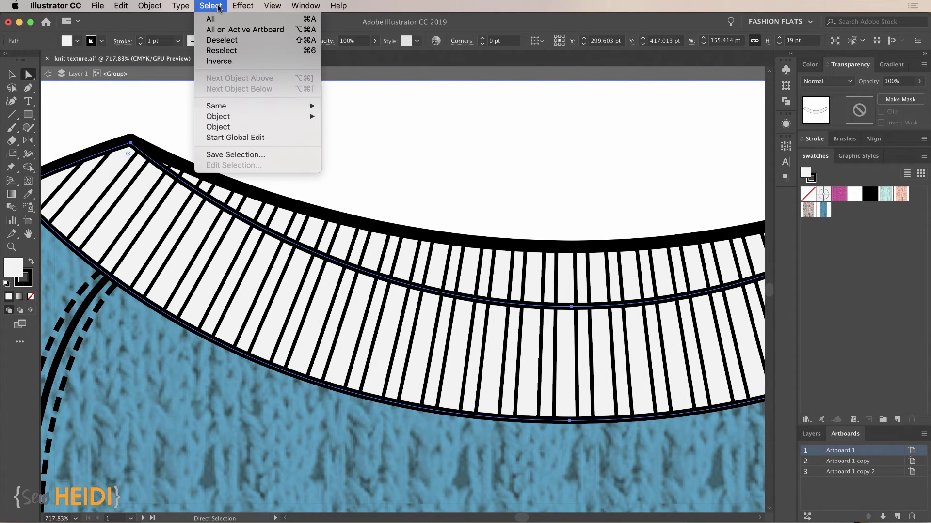
pyautogui.moveTo(233, 105)
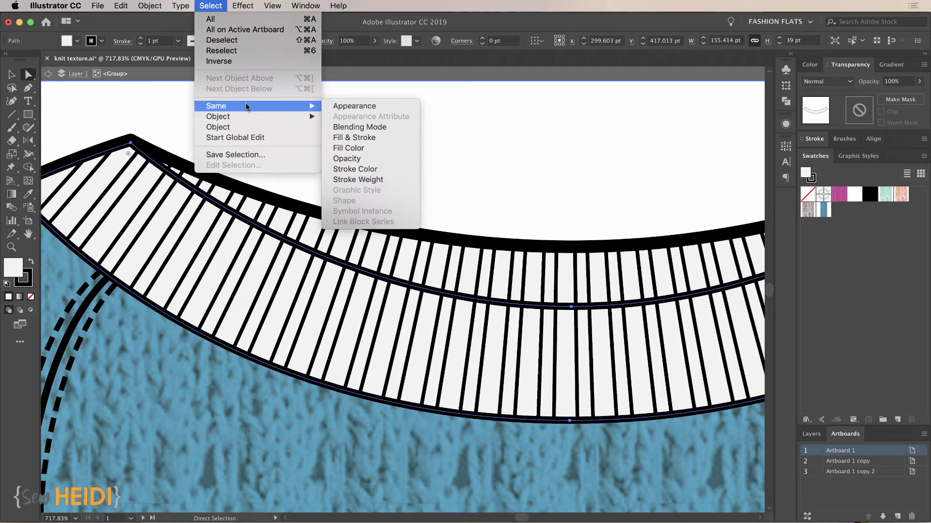
pyautogui.click(347, 148)
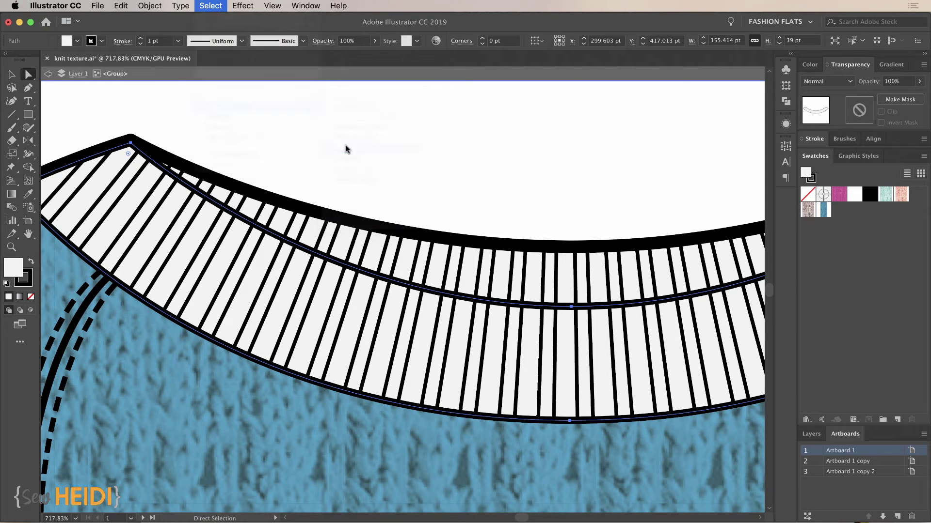
# Fill the selected neckband, cuff and hem trims with a solid light blue, then deselect them and leave isolation mode
pyautogui.doubleClick(21, 270)
pyautogui.moveTo(545, 372); pyautogui.dragTo(551, 376)
pyautogui.moveTo(515, 339)
pyautogui.mouseDown()
pyautogui.moveTo(503, 318)
pyautogui.moveTo(515, 327)
pyautogui.mouseUp()
pyautogui.click(650, 313)
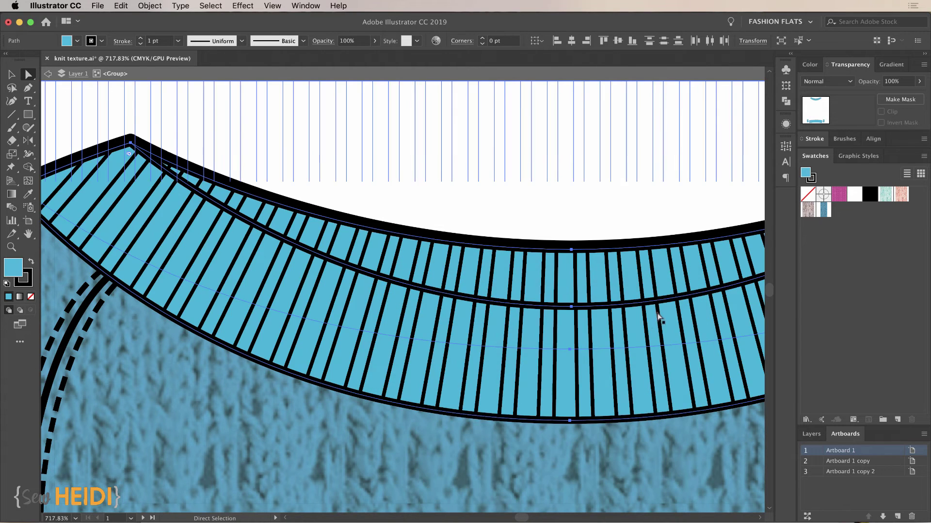
pyautogui.hotkey('ctrl', '-')
pyautogui.hotkey('ctrl', '-')
pyautogui.hotkey('ctrl', '-')
pyautogui.hotkey('ctrl', '-')
pyautogui.hotkey('ctrl', '-')
pyautogui.hotkey('ctrl', '-')
pyautogui.hotkey('ctrl', '-')
pyautogui.hotkey('ctrl', '-')
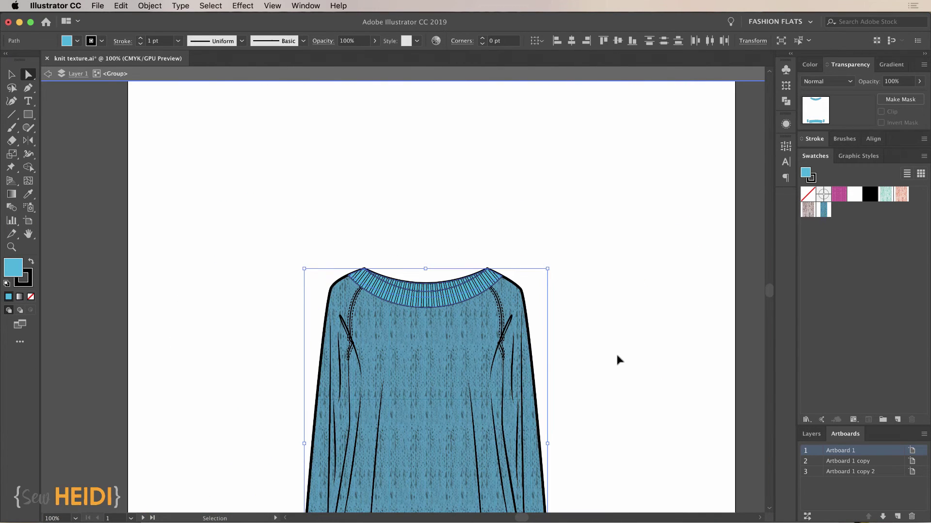
pyautogui.press('v')
pyautogui.click(616, 355)
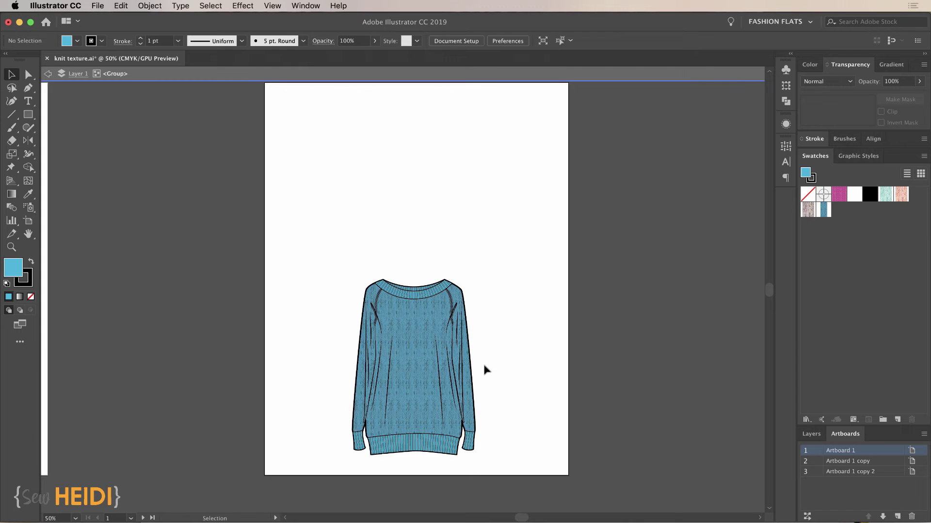
pyautogui.press('Escape')
# Duplicate the blue sweater and place the copy below and to the right, overlapping the original
pyautogui.press('b')
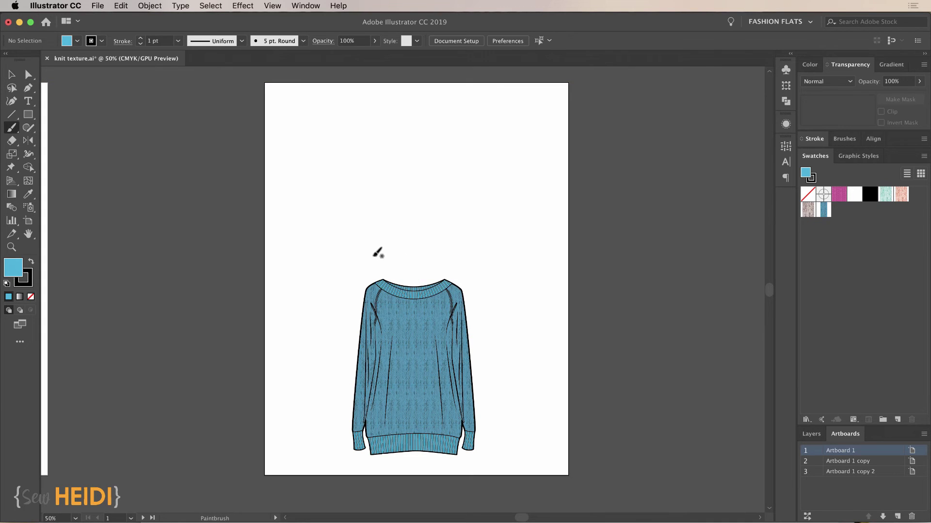
pyautogui.press('v')
pyautogui.moveTo(339, 245)
pyautogui.mouseDown()
pyautogui.moveTo(434, 291)
pyautogui.moveTo(436, 376)
pyautogui.moveTo(408, 214)
pyautogui.moveTo(354, 203)
pyautogui.moveTo(436, 301)
pyautogui.moveTo(415, 270)
pyautogui.moveTo(409, 274)
pyautogui.mouseUp()
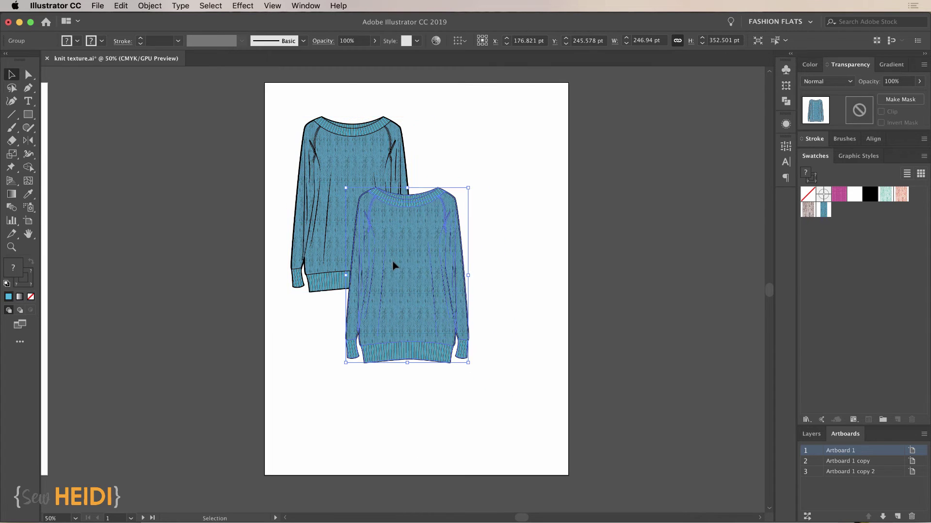
pyautogui.scroll(3, 550, 415)
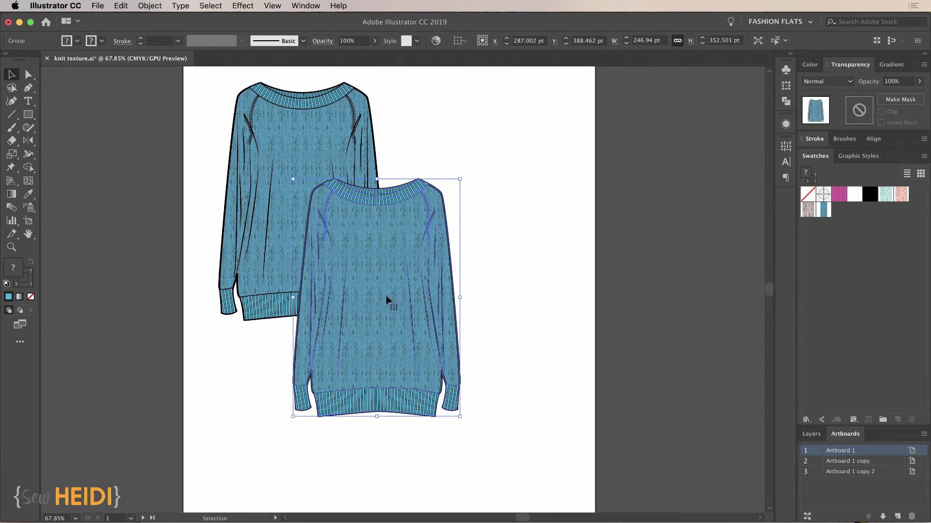
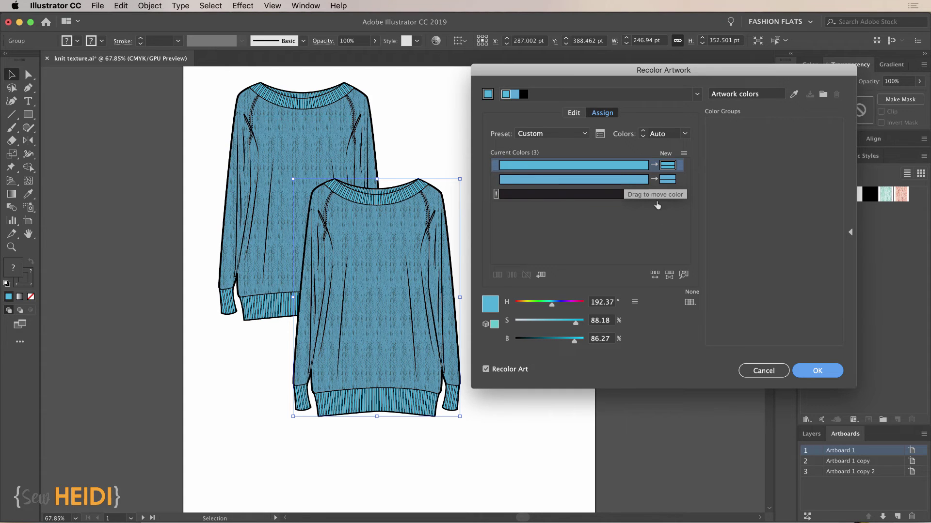
# In Recolor Artwork for the sweater copy, link the harmony colors on the color wheel and rotate them together to yellow
pyautogui.click(575, 114)
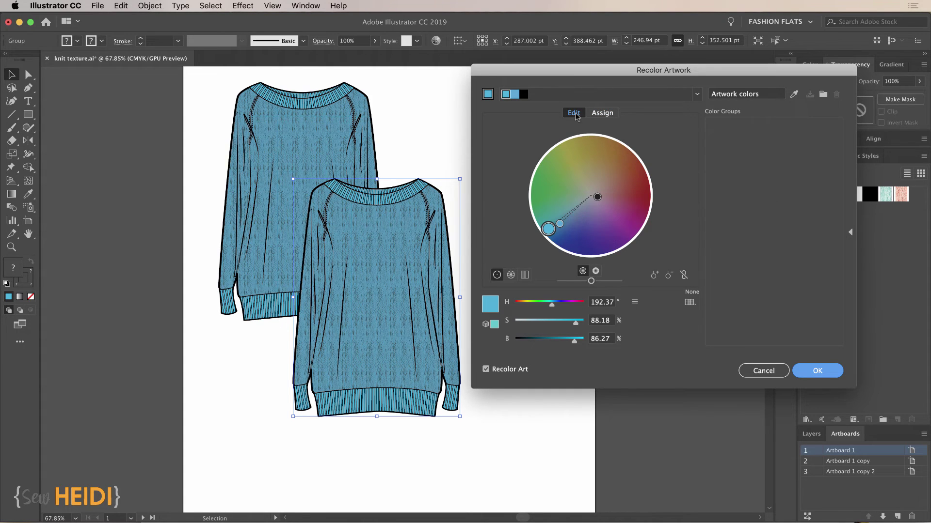
pyautogui.click(683, 275)
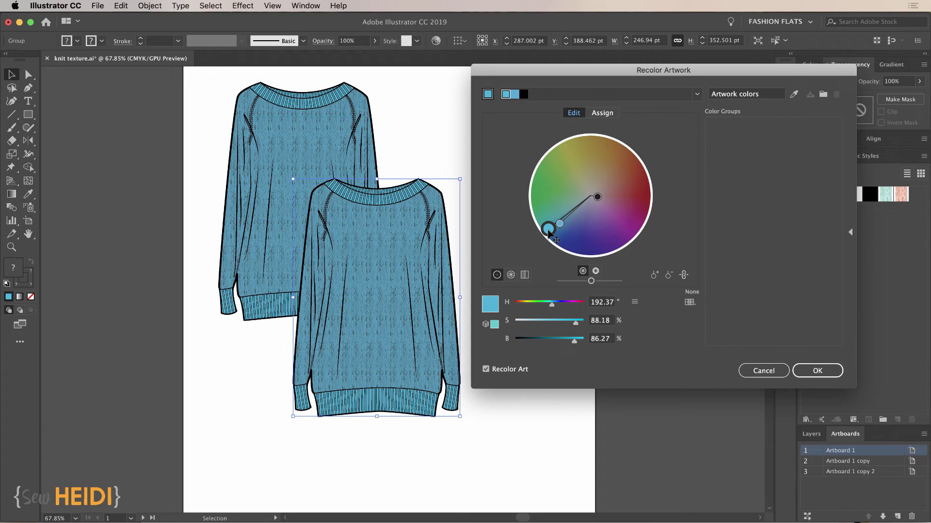
pyautogui.moveTo(549, 231); pyautogui.dragTo(569, 145)
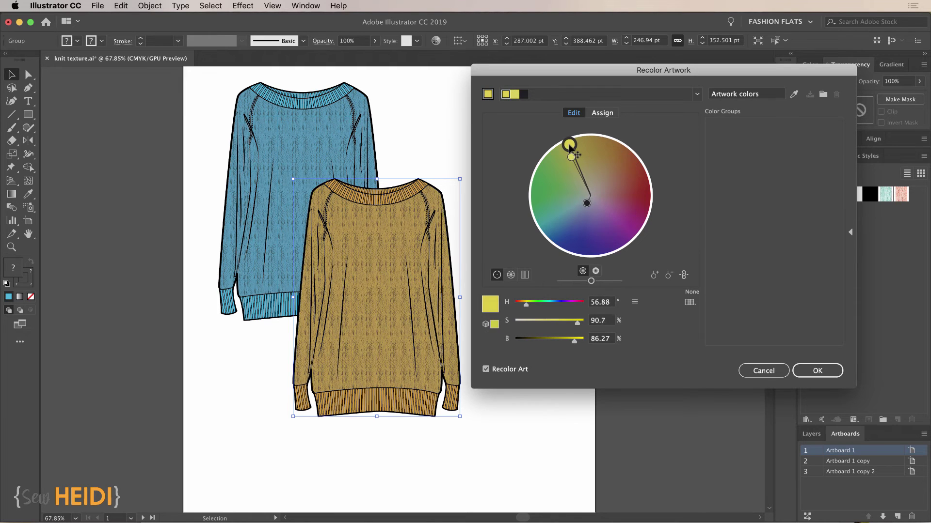
# Assign magenta D641C8 as the new color of the sweater copy's knit body
pyautogui.click(608, 114)
pyautogui.click(668, 179)
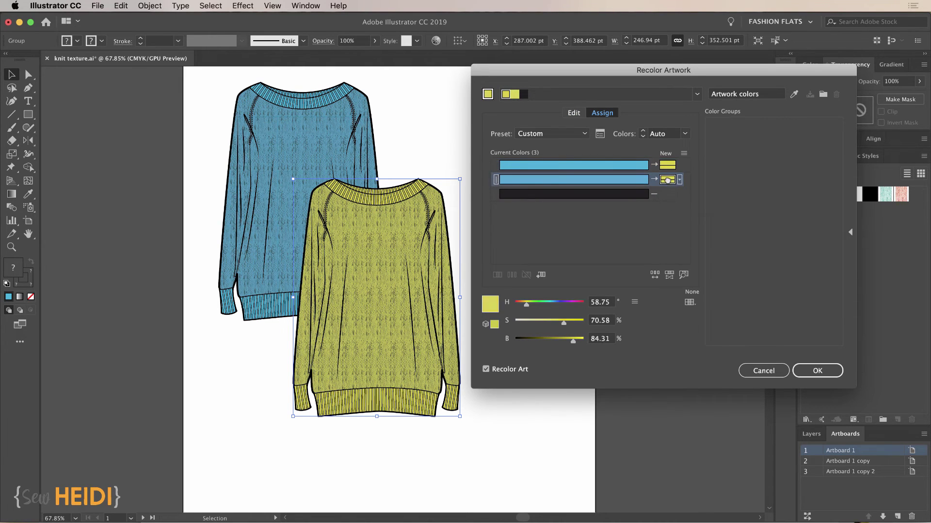
pyautogui.doubleClick(667, 180)
pyautogui.moveTo(553, 380); pyautogui.dragTo(551, 332)
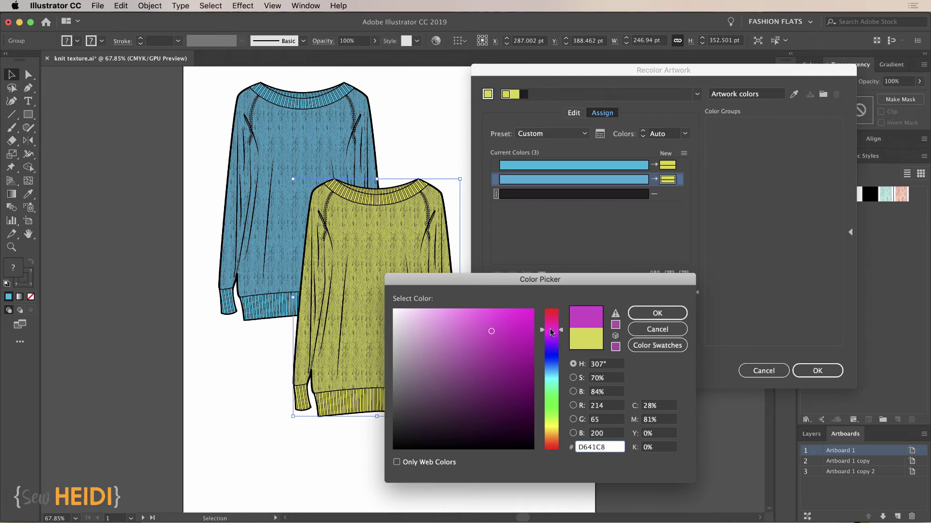
pyautogui.click(658, 313)
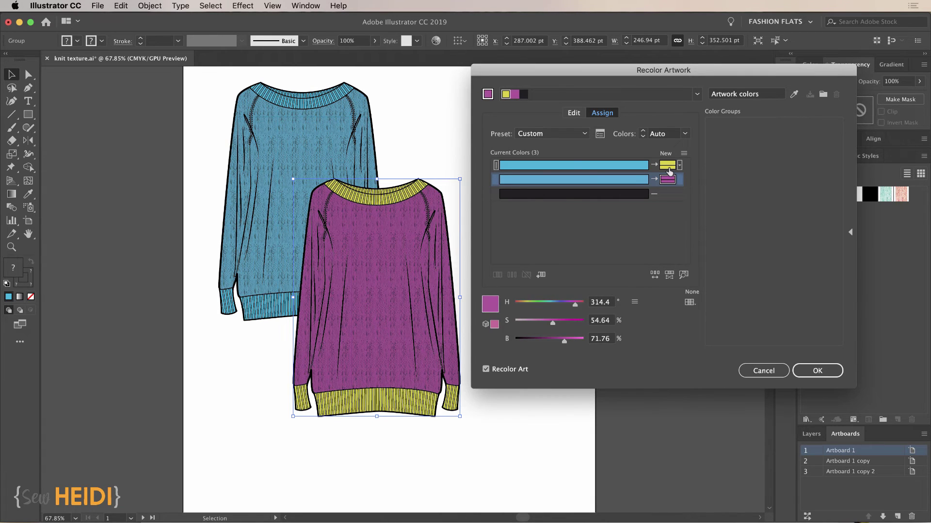
# Assign a purple with hue 290° as the new color of the sweater copy's rib trims
pyautogui.click(668, 165)
pyautogui.doubleClick(668, 166)
pyautogui.click(548, 335)
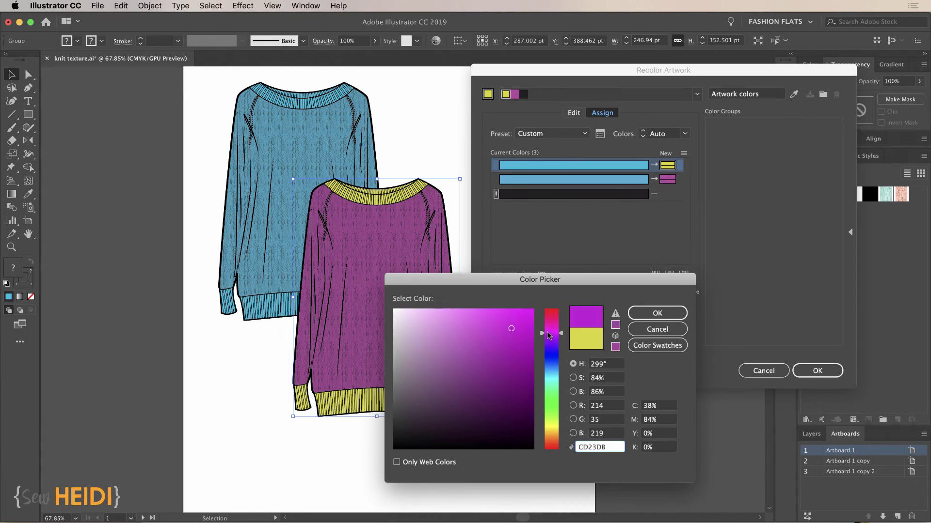
pyautogui.moveTo(548, 334); pyautogui.dragTo(548, 335)
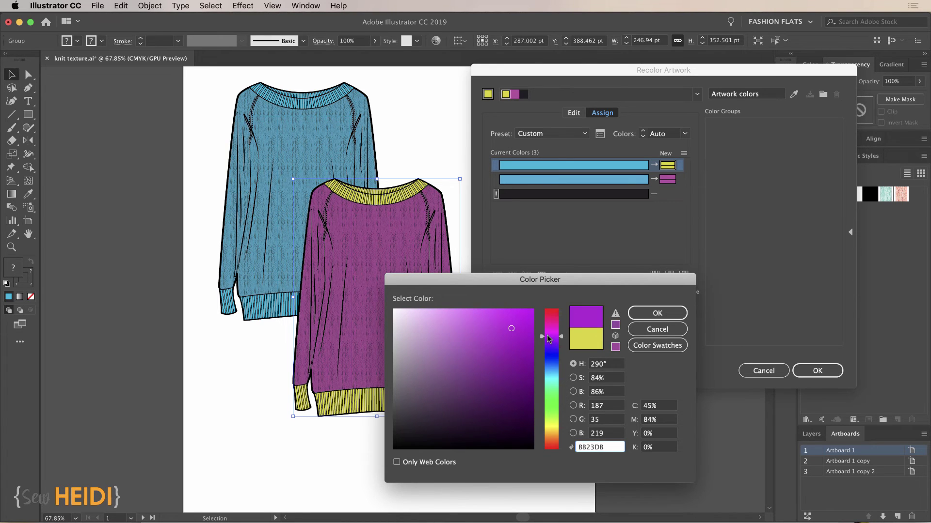
pyautogui.click(652, 314)
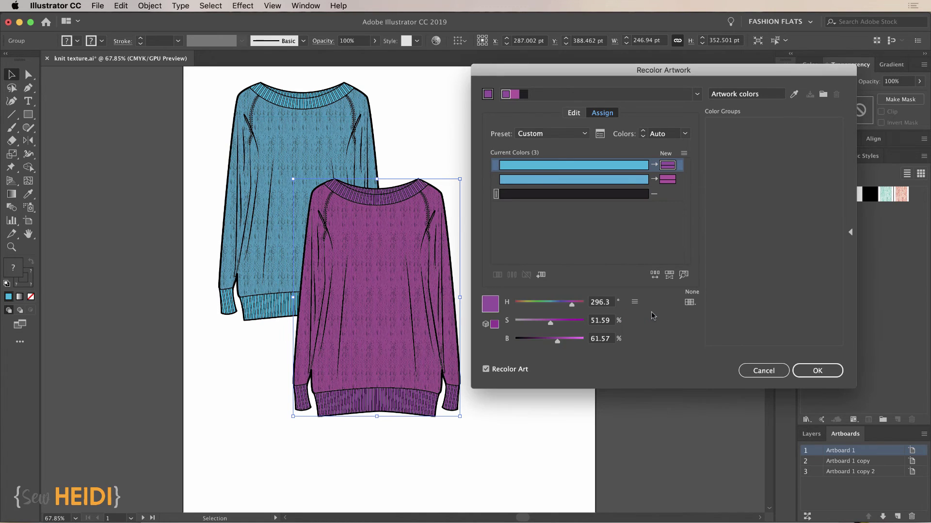
# Rotate the body and trim colors together on the color wheel through violet to red, and apply the recoloring
pyautogui.click(575, 113)
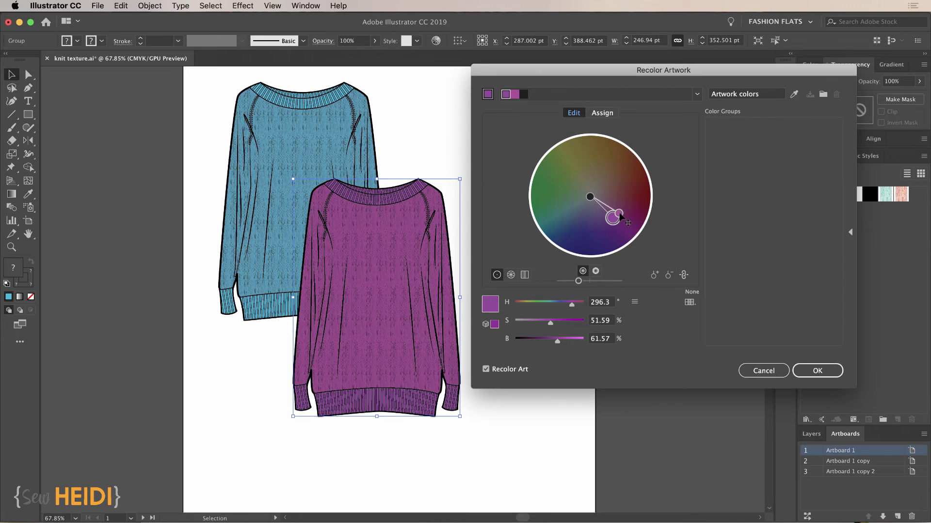
pyautogui.moveTo(622, 218); pyautogui.dragTo(620, 233)
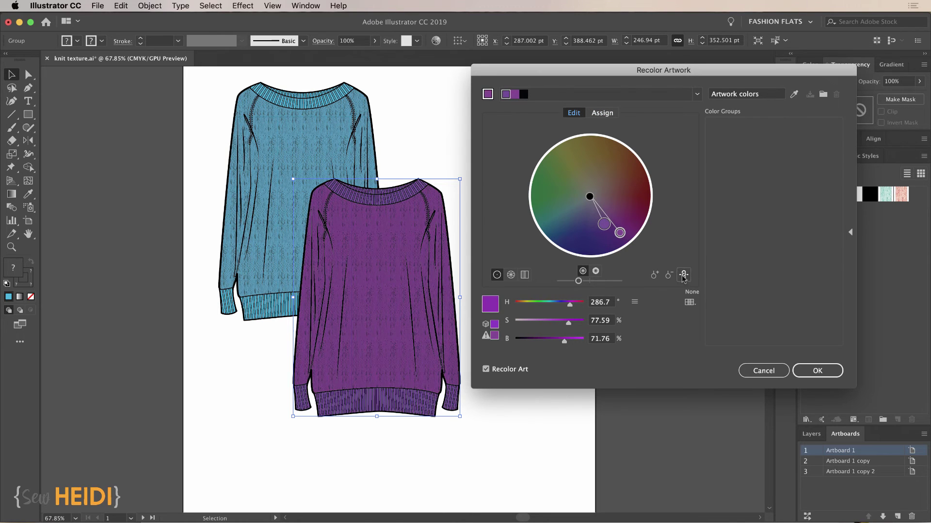
pyautogui.click(683, 275)
pyautogui.moveTo(614, 236)
pyautogui.mouseDown()
pyautogui.moveTo(615, 246)
pyautogui.moveTo(608, 229)
pyautogui.moveTo(621, 186)
pyautogui.mouseUp()
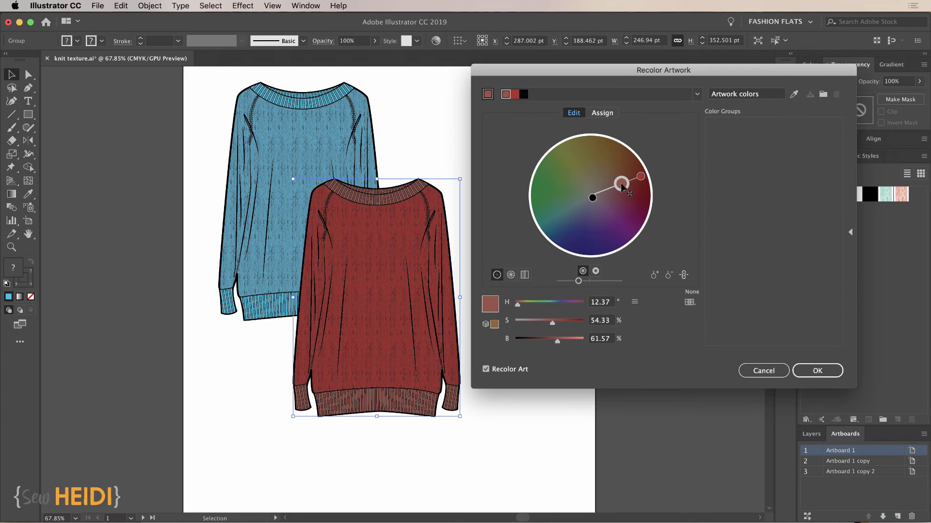
pyautogui.click(816, 370)
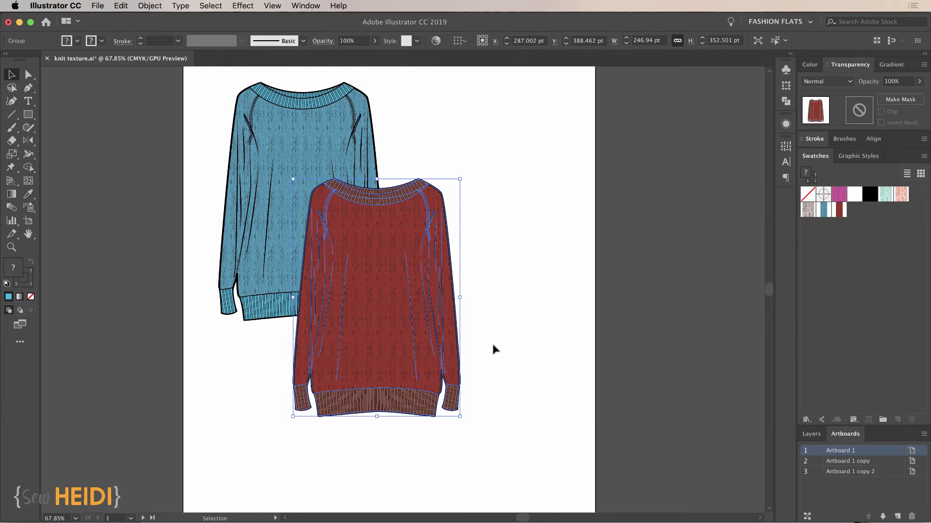
# Duplicate the red sweater below and to the right of itself, then deselect the copy
pyautogui.moveTo(375, 236); pyautogui.dragTo(462, 326)
pyautogui.click(118, 6)
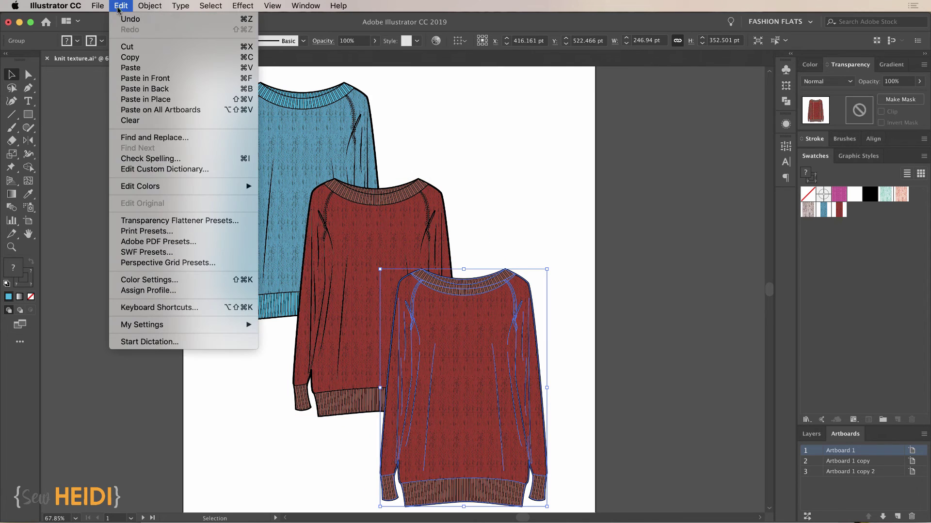
pyautogui.moveTo(144, 188)
pyautogui.click(497, 182)
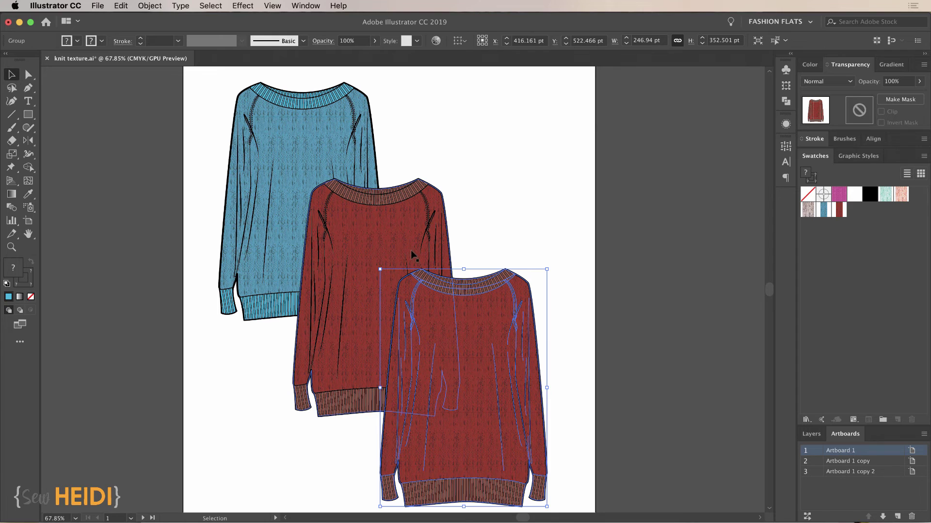
pyautogui.click(560, 215)
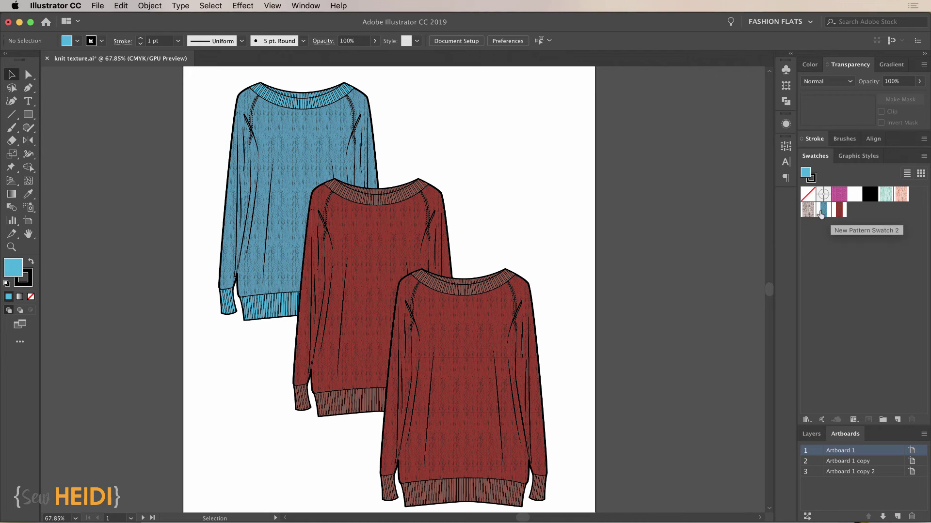
# Recolor the front red sweater's rib trims with a darker red of about 61% brightness
pyautogui.click(508, 359)
pyautogui.click(121, 6)
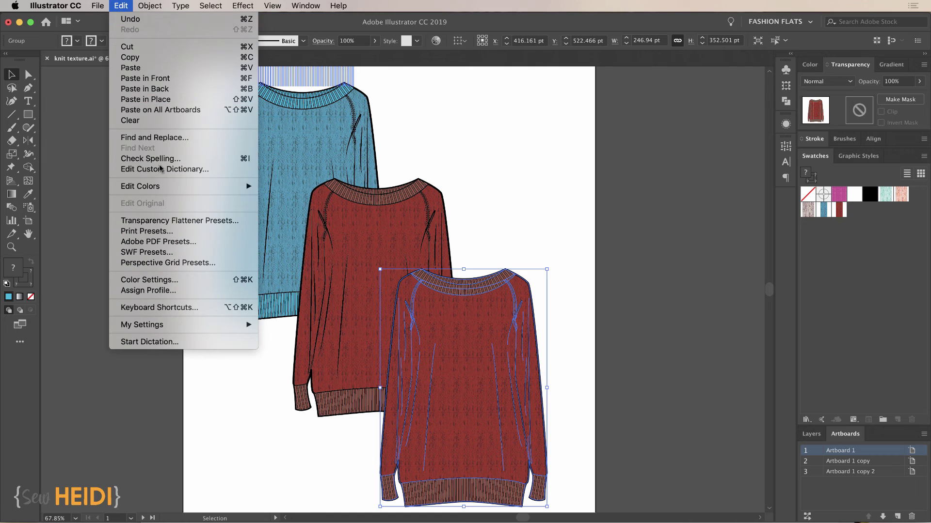
pyautogui.moveTo(158, 184)
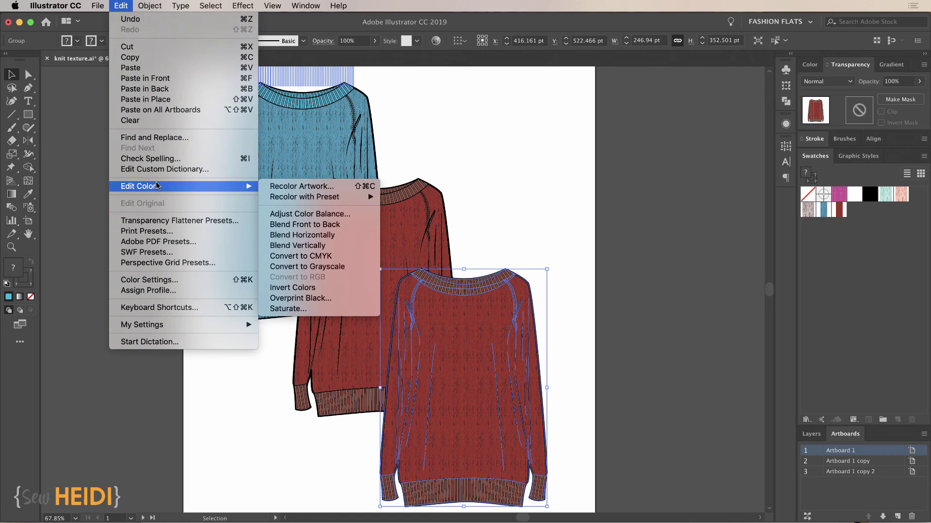
pyautogui.click(287, 187)
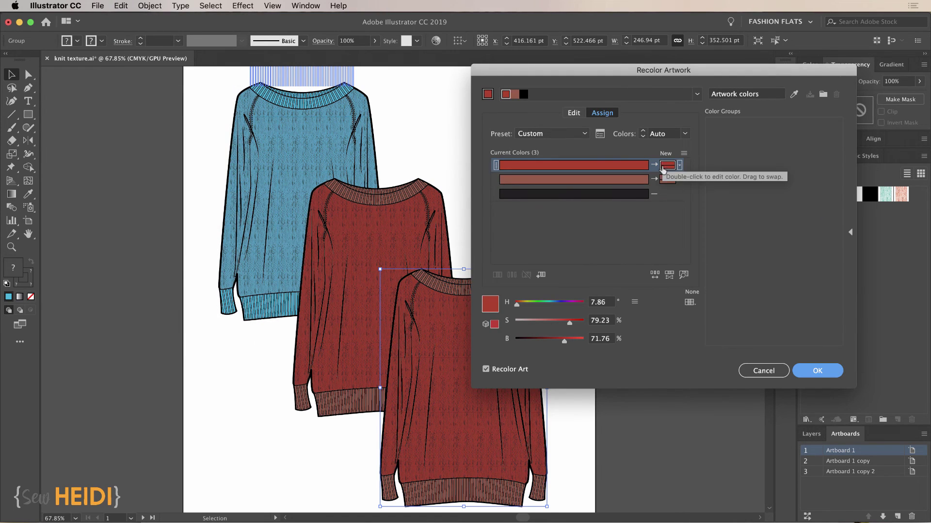
pyautogui.click(666, 181)
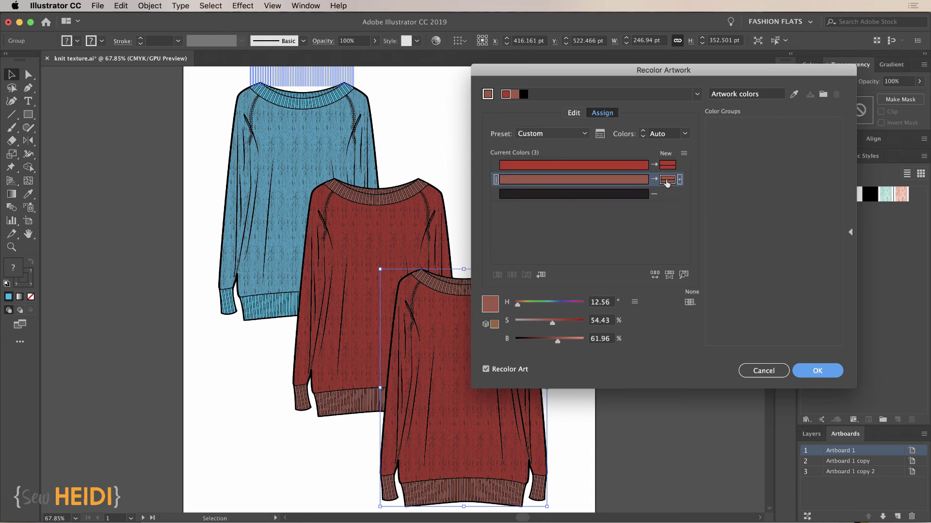
pyautogui.click(625, 166)
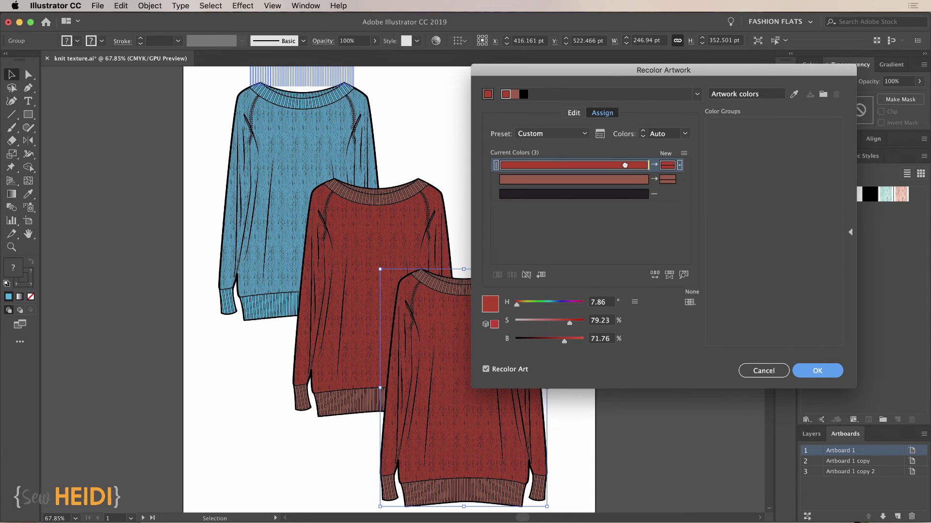
pyautogui.doubleClick(668, 181)
pyautogui.write('9B291E')
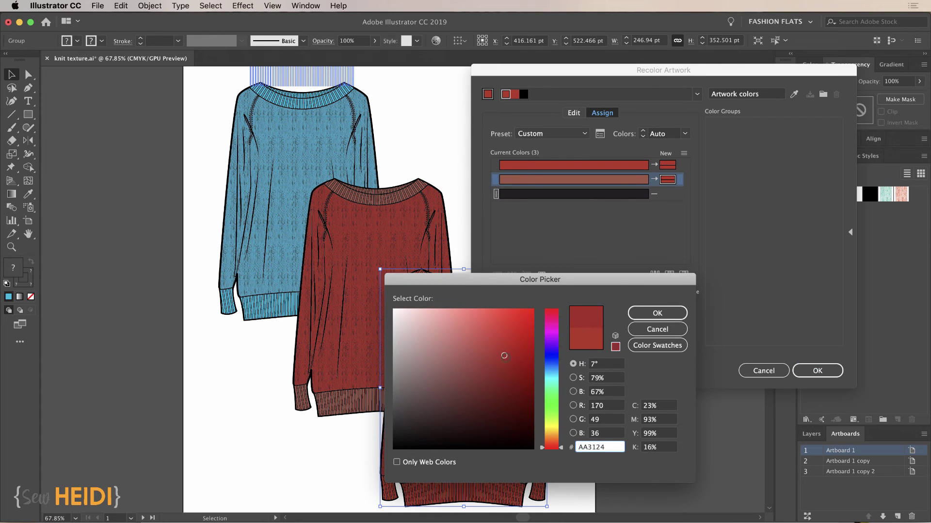
pyautogui.click(657, 314)
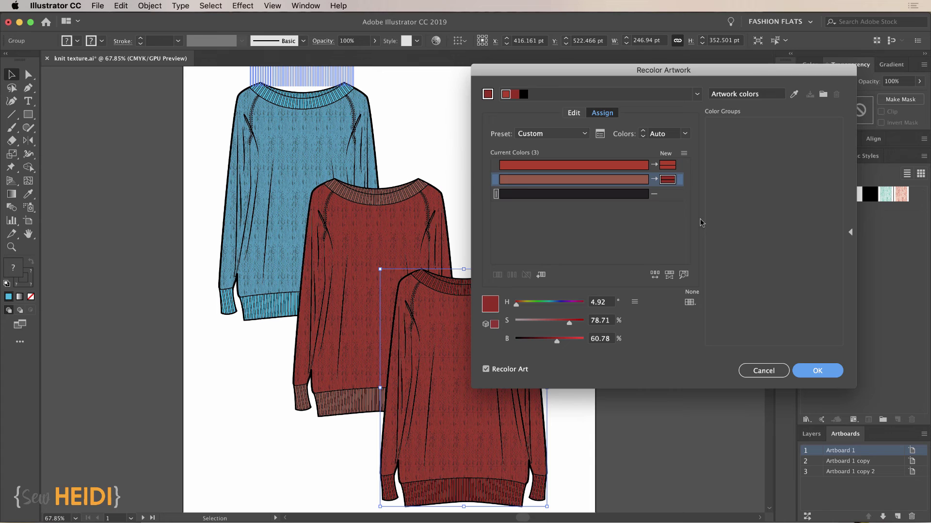
# Link the sweater's colors on the color wheel, rotate them together from red to olive yellow, apply the recoloring, and deselect
pyautogui.click(574, 112)
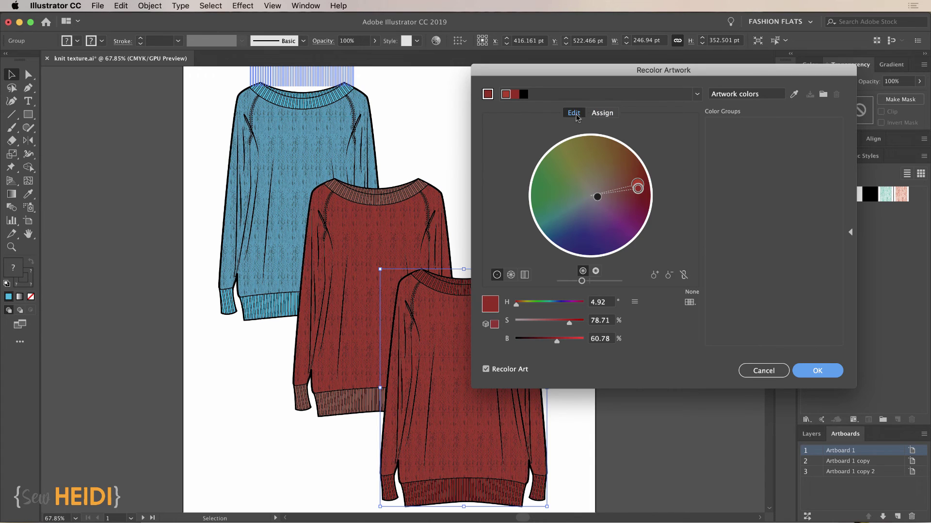
pyautogui.click(684, 275)
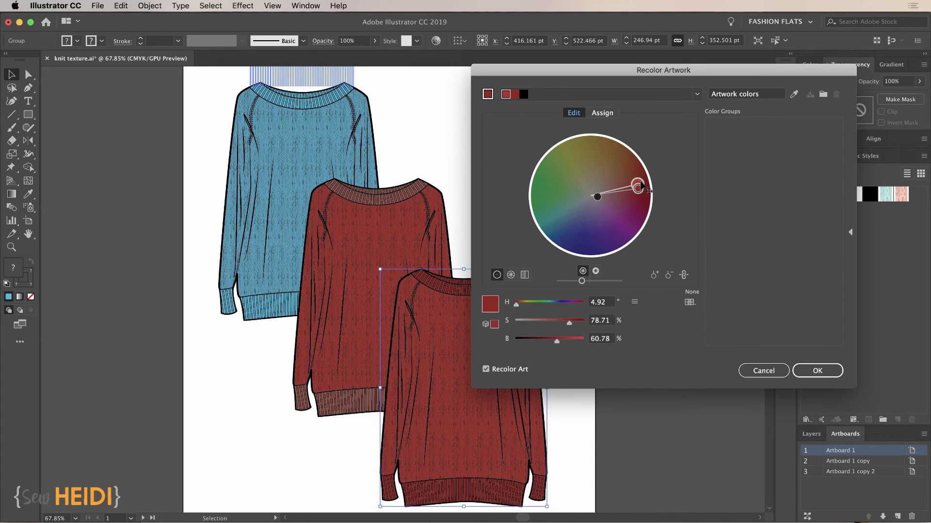
pyautogui.moveTo(638, 188); pyautogui.dragTo(592, 152)
pyautogui.click(830, 373)
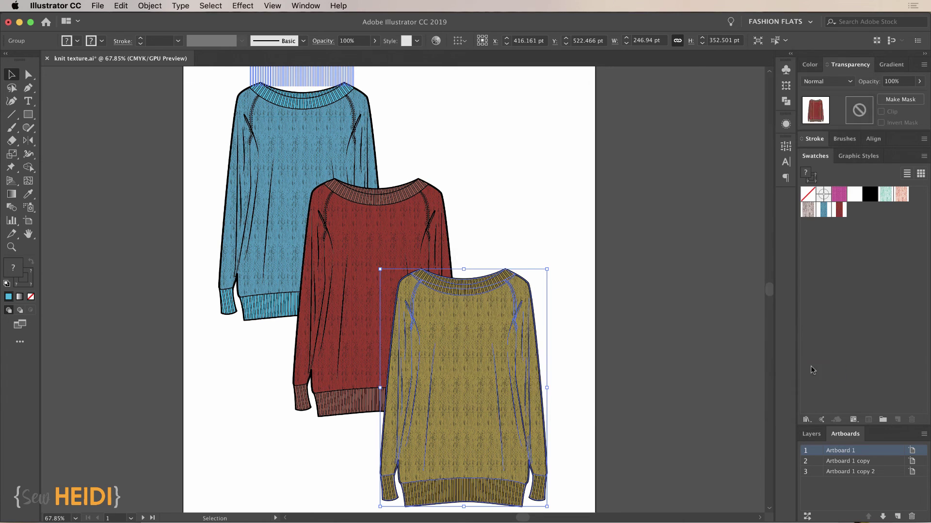
pyautogui.click(668, 315)
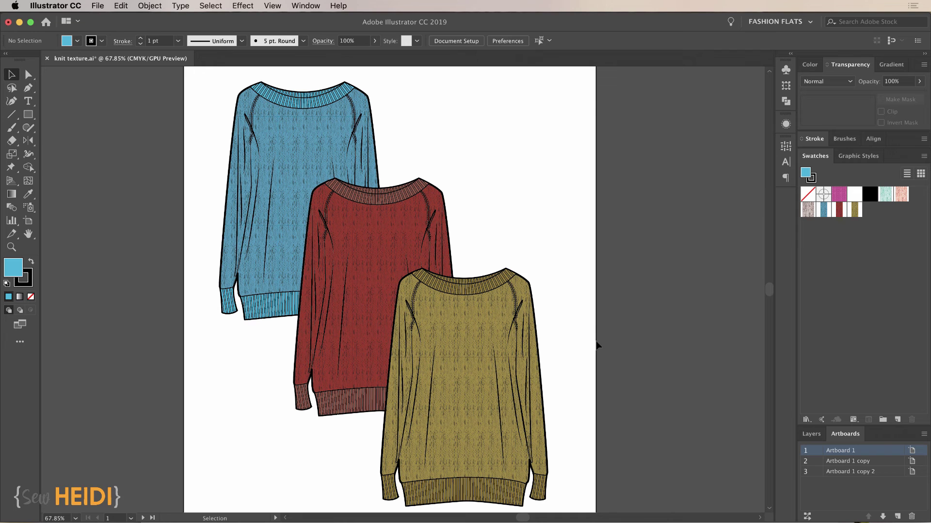
# Examine the knit photo, traced stitch motif and magenta pattern rectangle up close, along with the magenta sweater below them
pyautogui.hscroll(15, 597, 345)
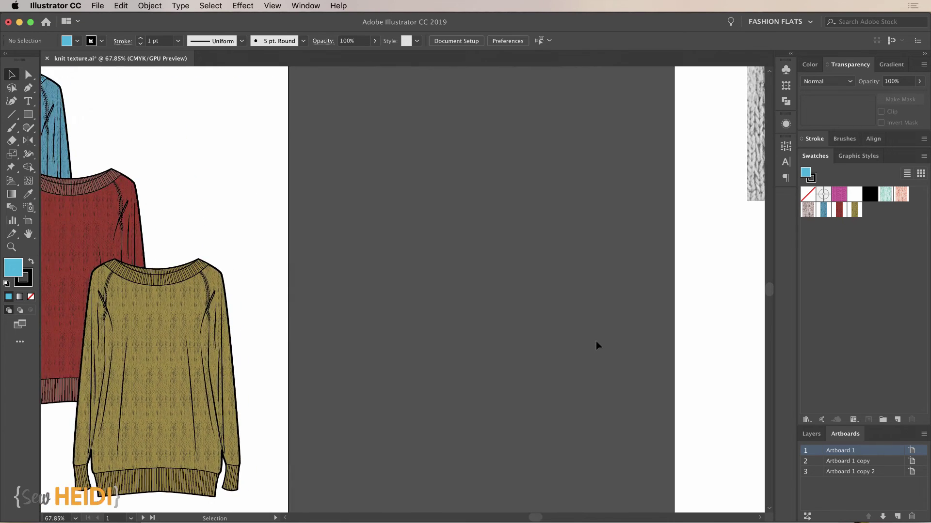
pyautogui.scroll(3, 596, 345)
pyautogui.press('z')
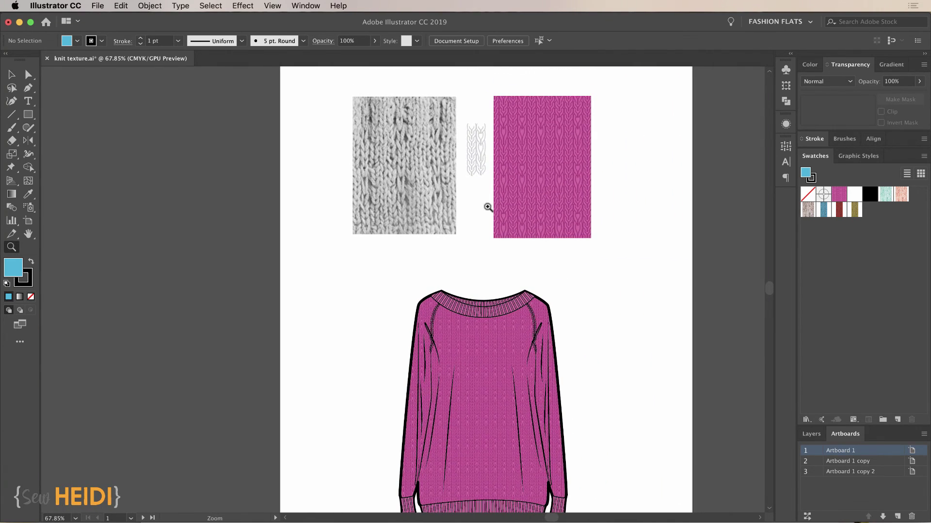
pyautogui.moveTo(329, 82); pyautogui.dragTo(665, 263)
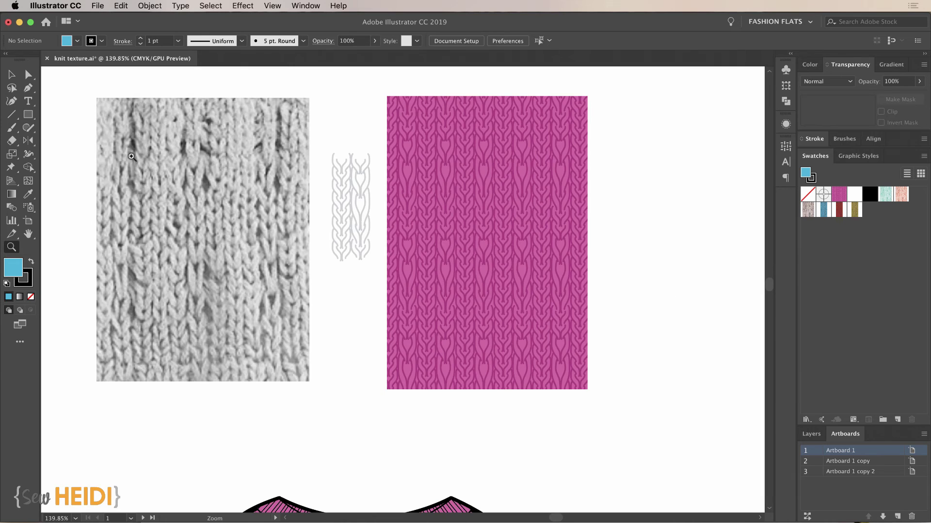
pyautogui.moveTo(69, 80); pyautogui.dragTo(659, 458)
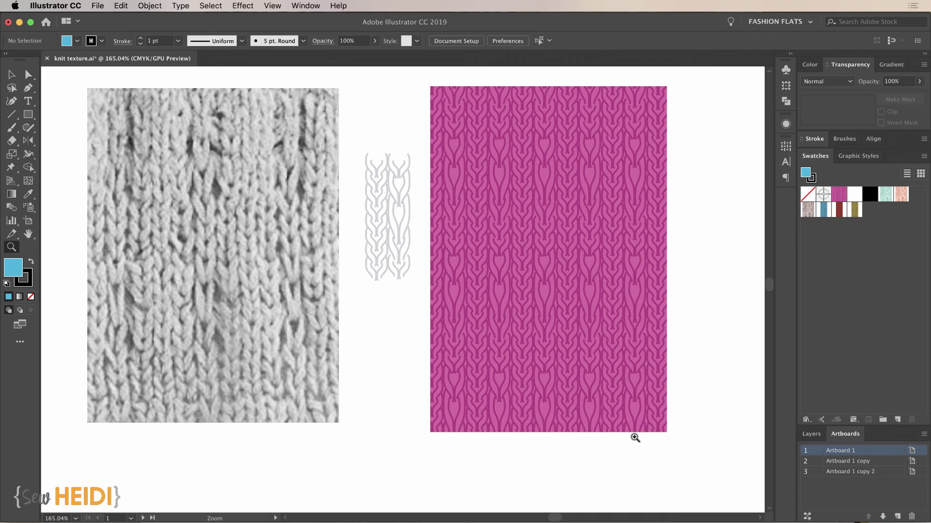
pyautogui.press('v')
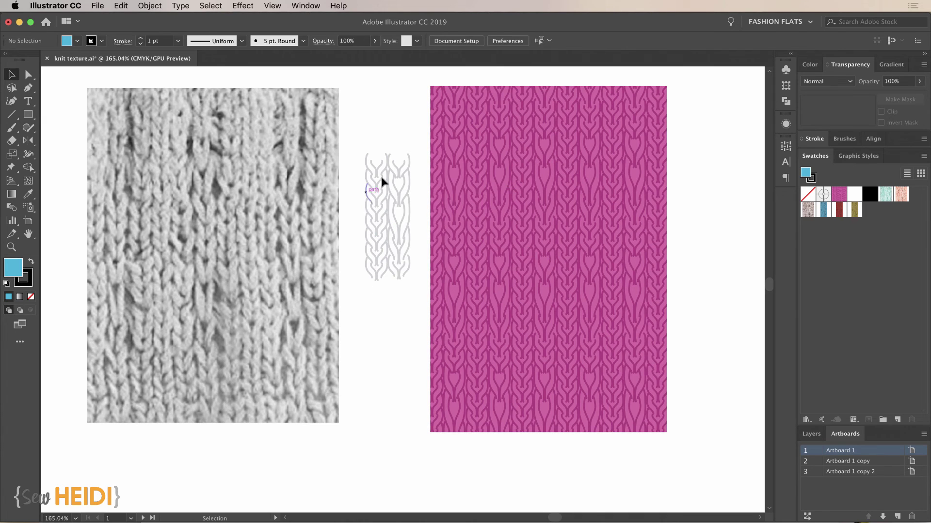
pyautogui.scroll(-10, 536, 385)
pyautogui.scroll(-8, 536, 385)
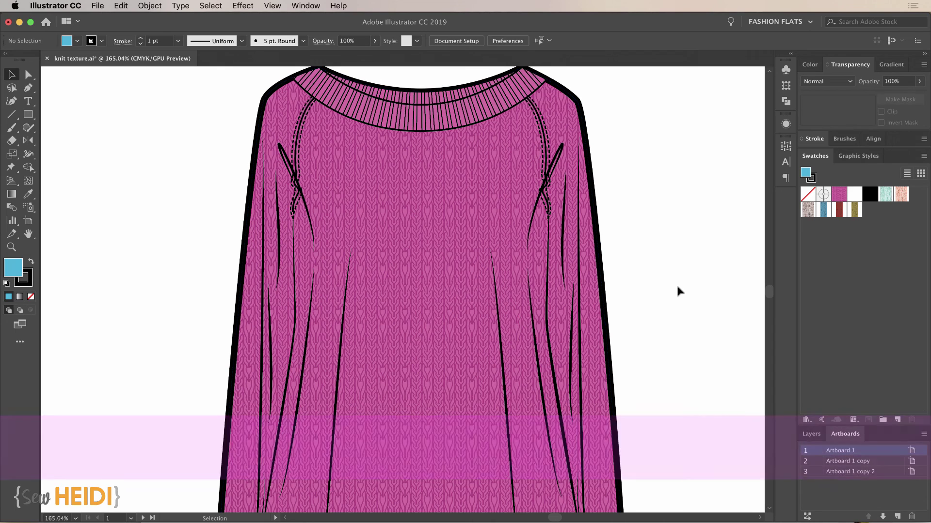
pyautogui.scroll(1, 673, 271)
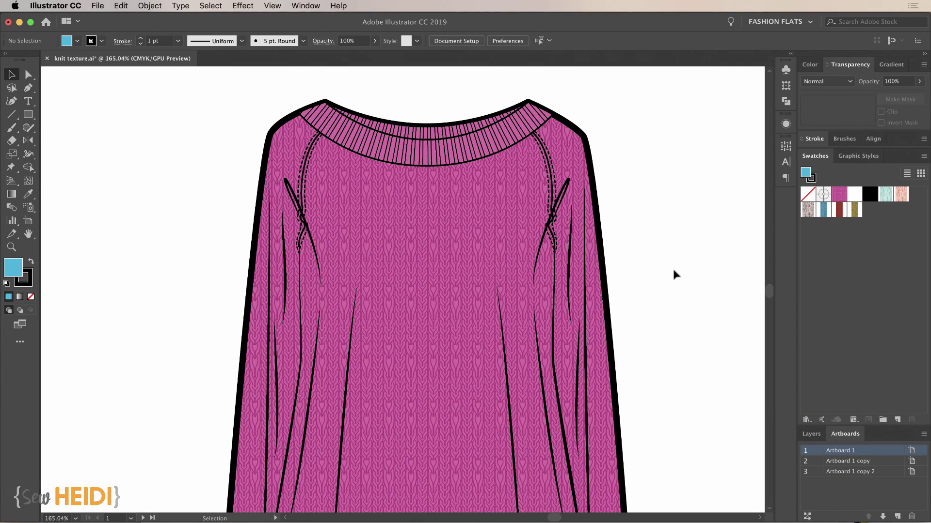
pyautogui.scroll(15, 673, 271)
pyautogui.scroll(3, 674, 275)
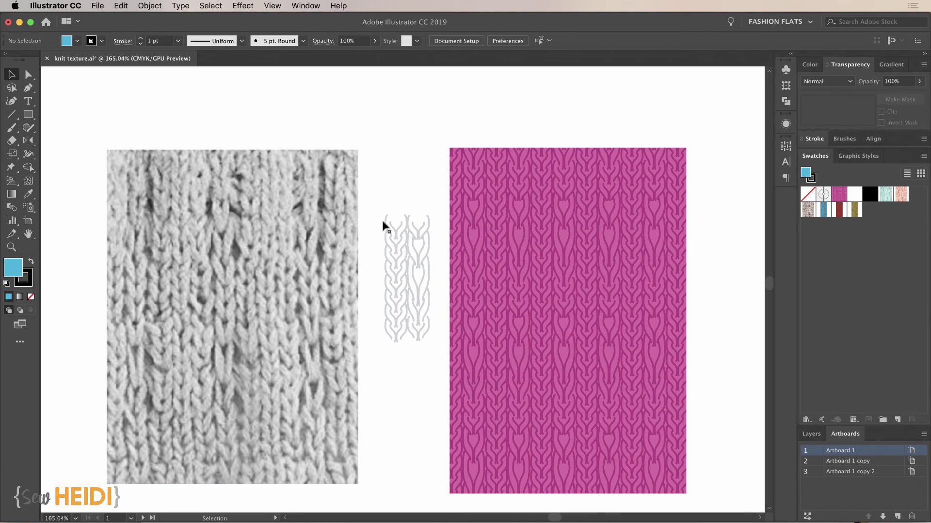
# Select the traced stitch motif and the magenta pattern rectangle in turn to compare the line artwork with the repeating fill
pyautogui.click(420, 308)
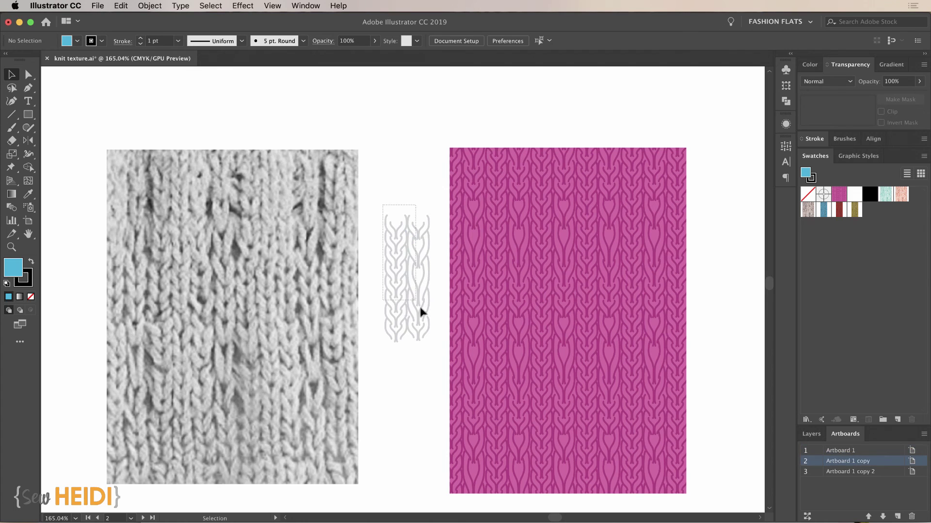
pyautogui.click(420, 311)
pyautogui.scroll(5, 455, 284)
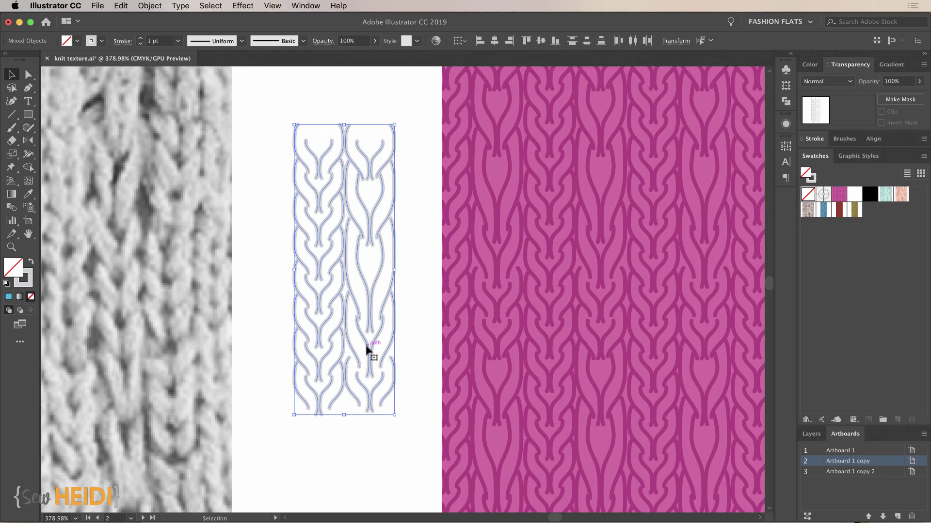
pyautogui.press('super+minus')
pyautogui.press('super+minus')
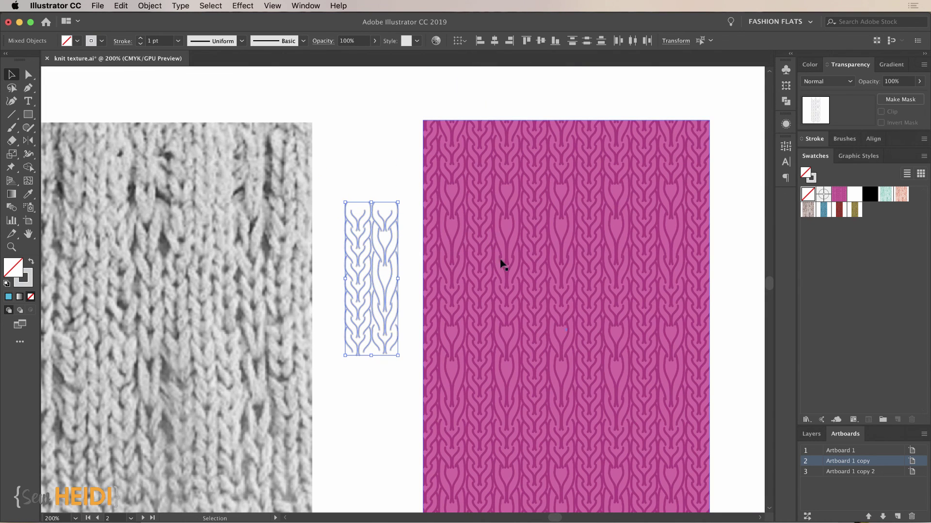
pyautogui.click(592, 295)
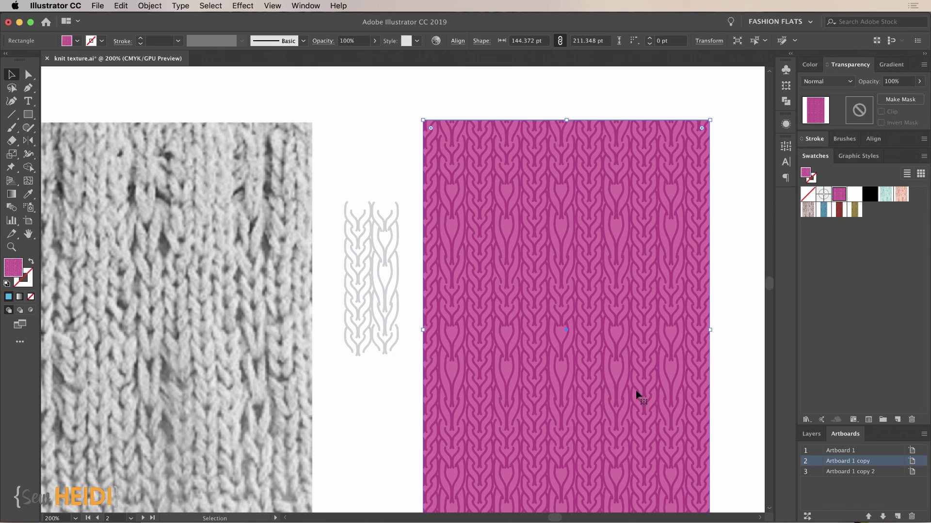
pyautogui.click(389, 220)
# Compare the full magenta knit sweater with the blue, red and olive sweaters on the first artboard
pyautogui.scroll(-15, 582, 329)
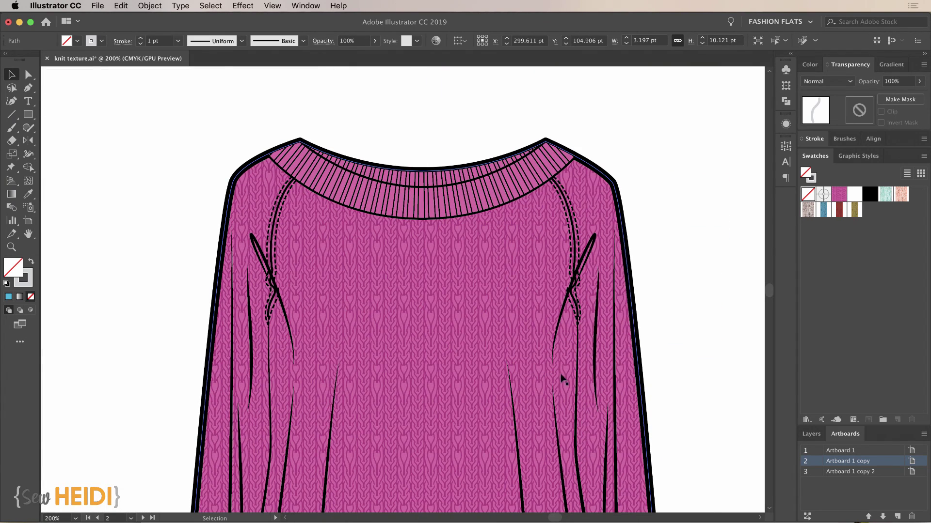
pyautogui.press('super+minus')
pyautogui.press('super+minus')
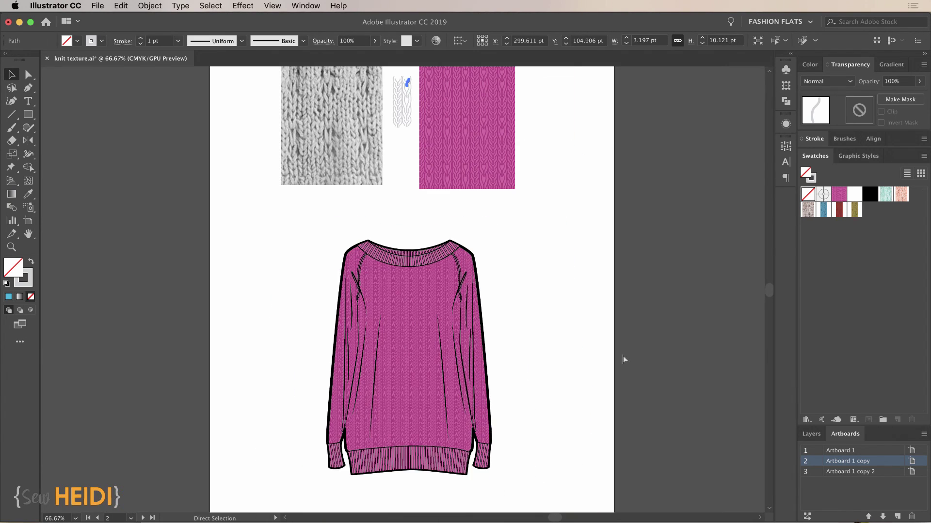
pyautogui.scroll(2, 597, 336)
pyautogui.click(573, 315)
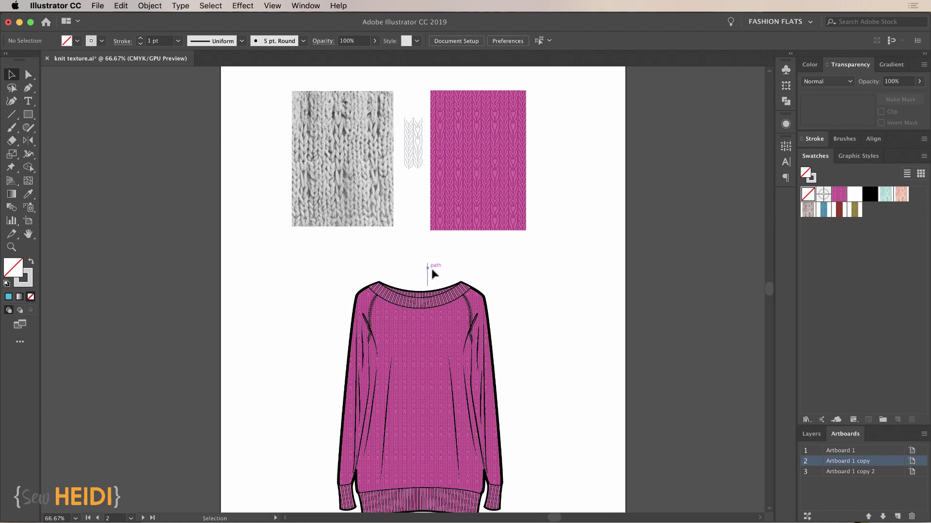
pyautogui.hscroll(-10, 322, 266)
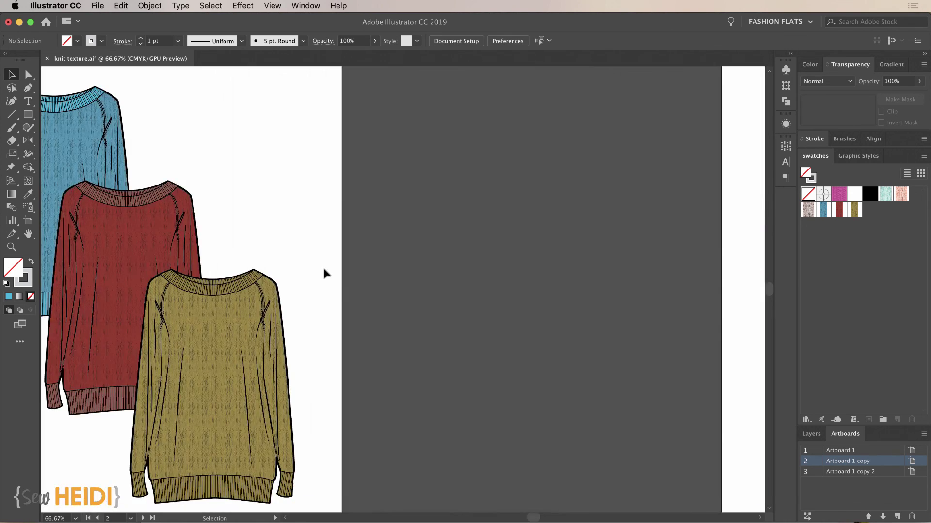
pyautogui.hscroll(-8, 323, 266)
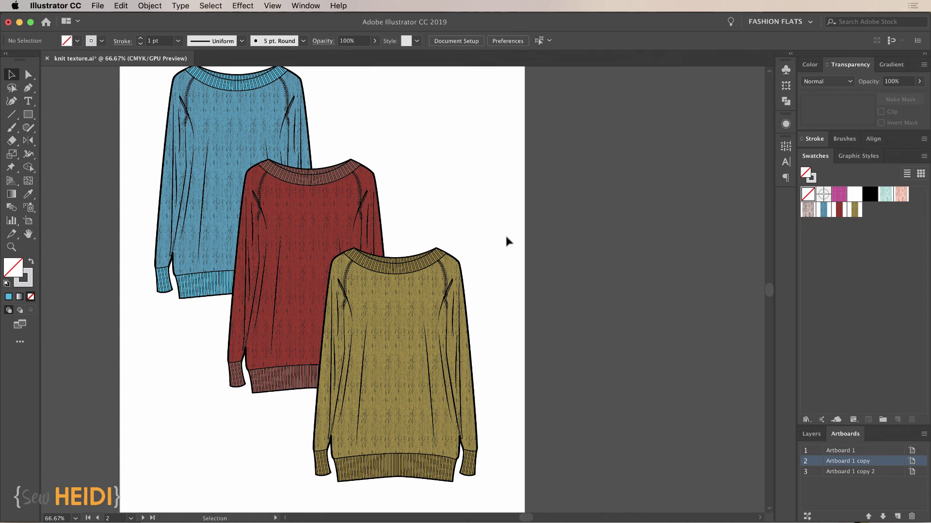
pyautogui.hscroll(10, 615, 274)
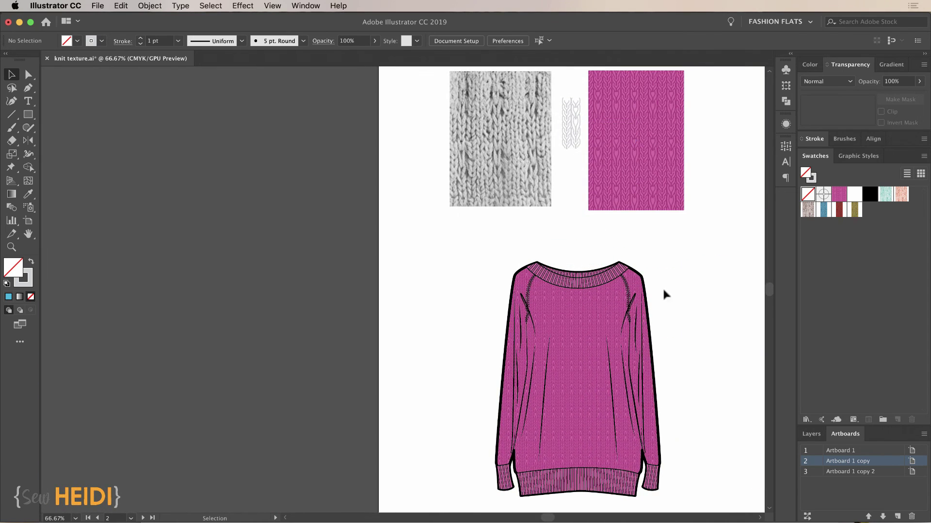